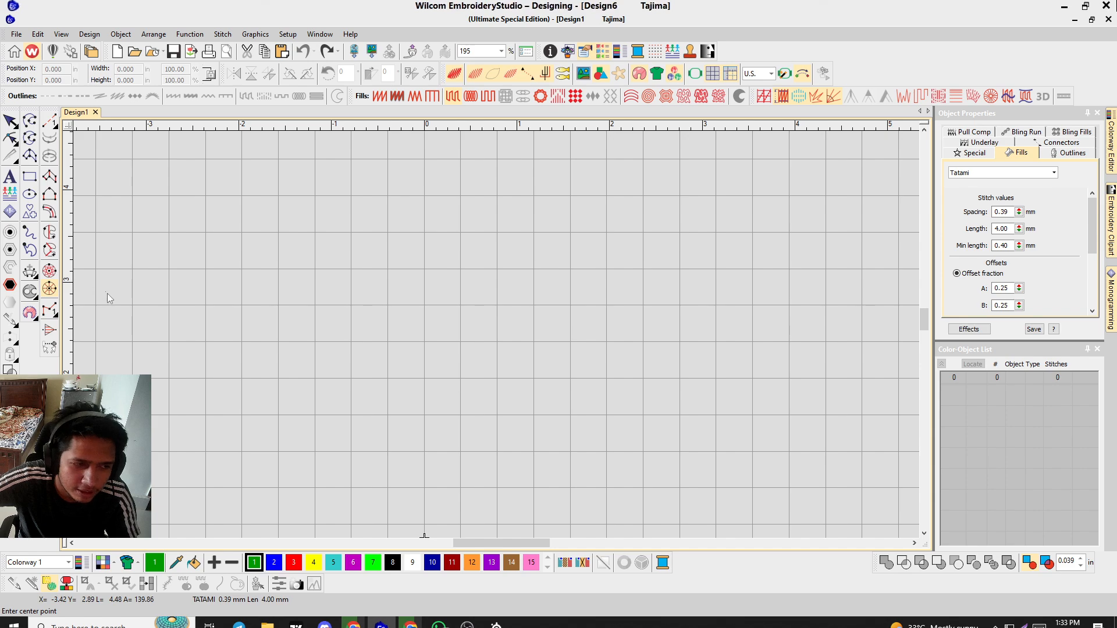
# Create an elliptical star-fill object near the centre of the canvas.
pyautogui.click(107, 298)
pyautogui.press('BackSpace')
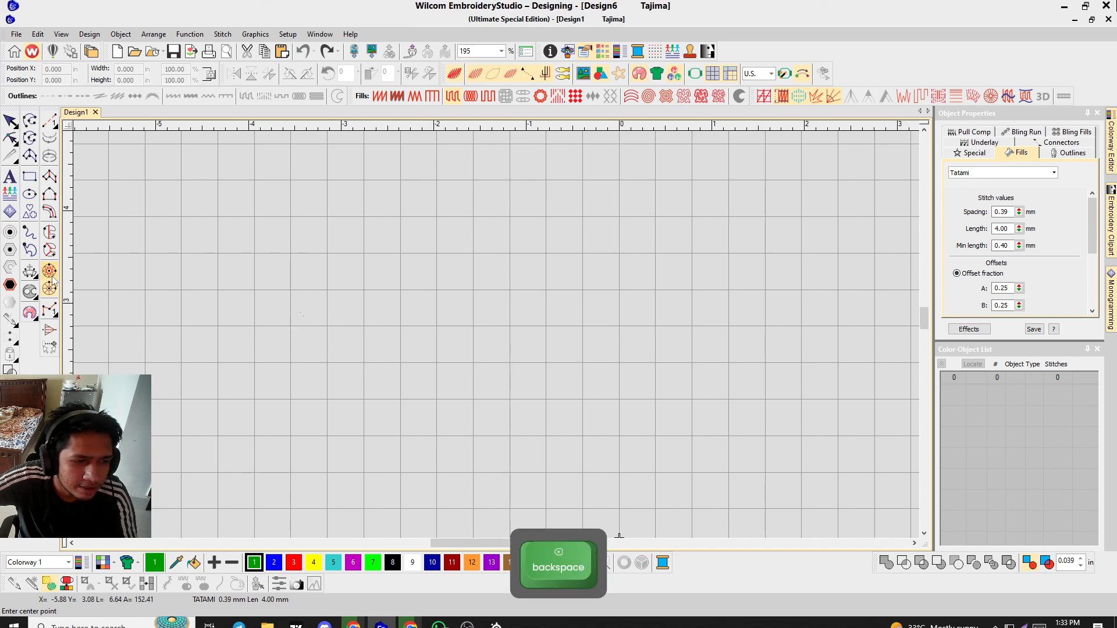
pyautogui.click(582, 286)
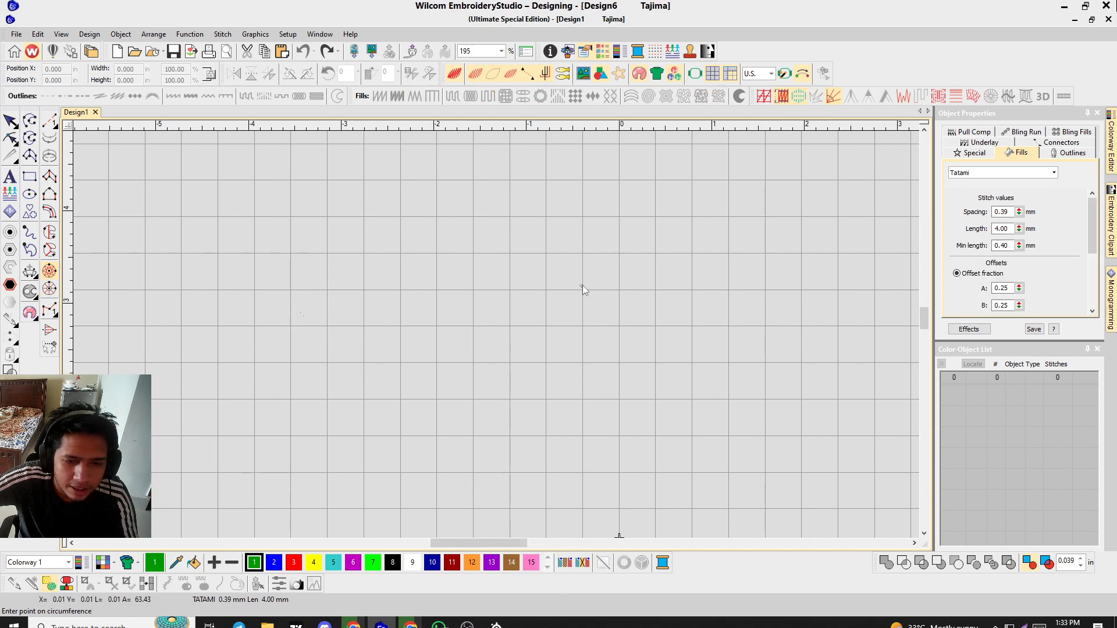
pyautogui.click(595, 307)
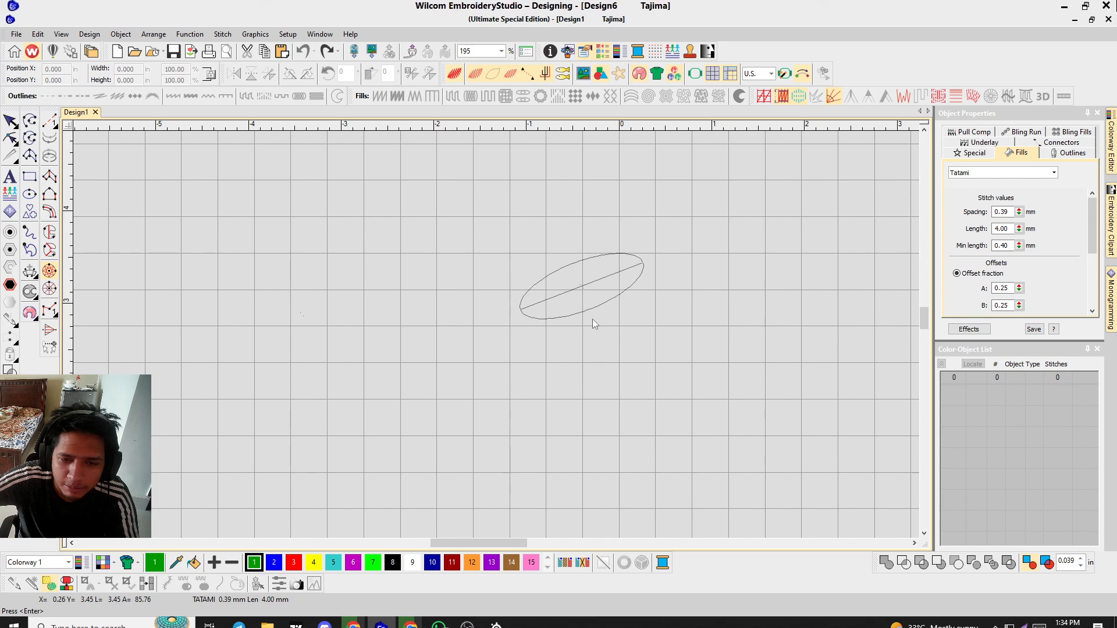
pyautogui.press('Return')
pyautogui.scroll(6, 496, 334)
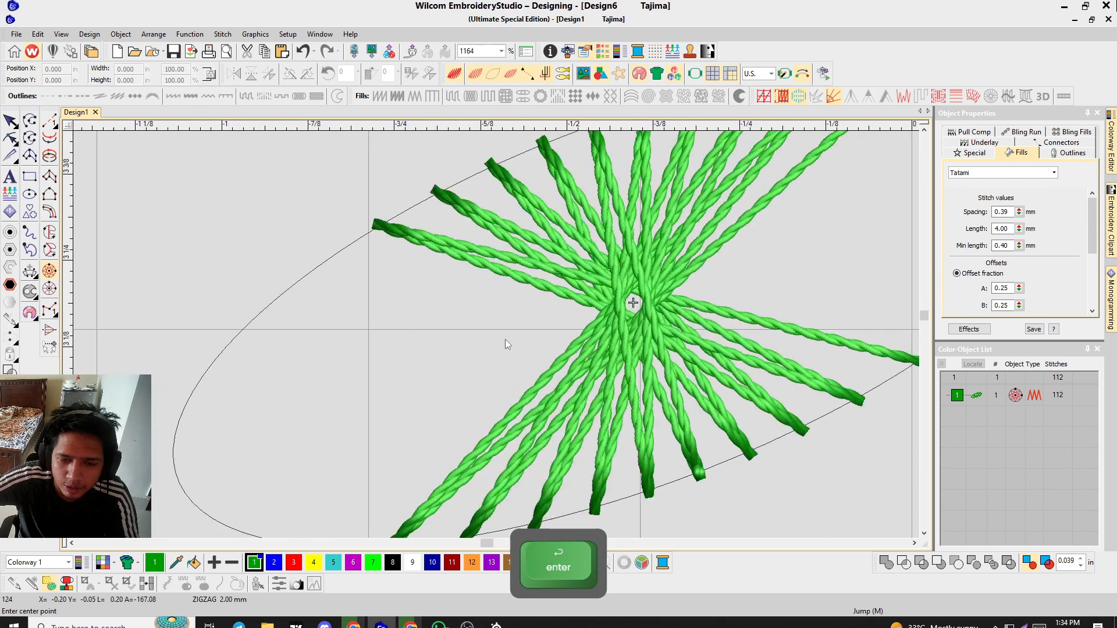
# Create a second, circular star-fill object above the ellipse.
pyautogui.scroll(-5, 579, 294)
pyautogui.scroll(3, 524, 344)
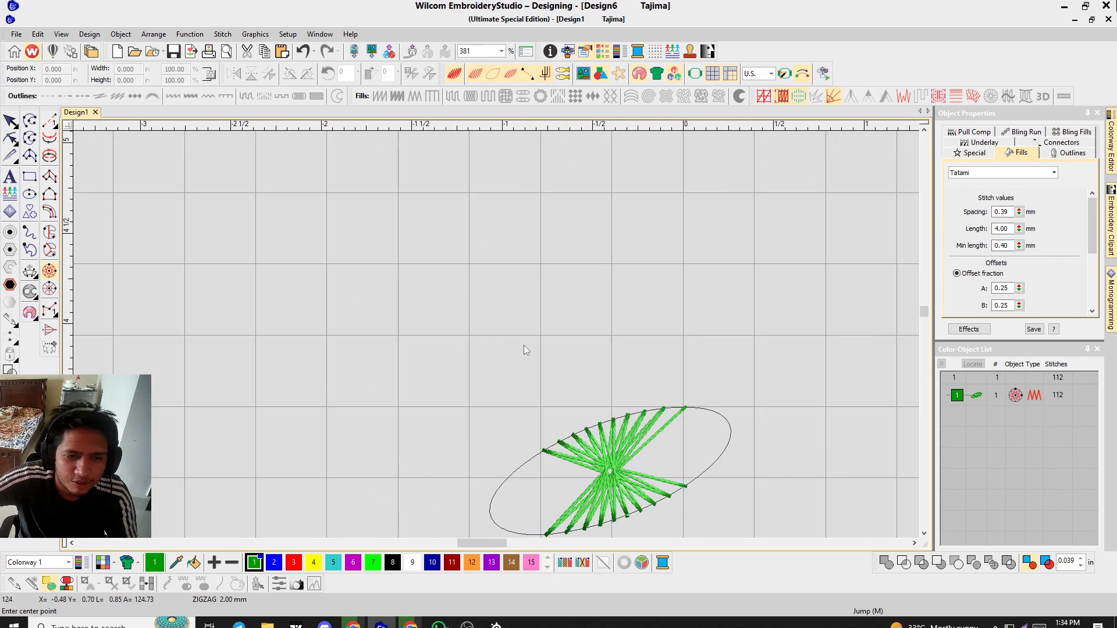
pyautogui.click(495, 269)
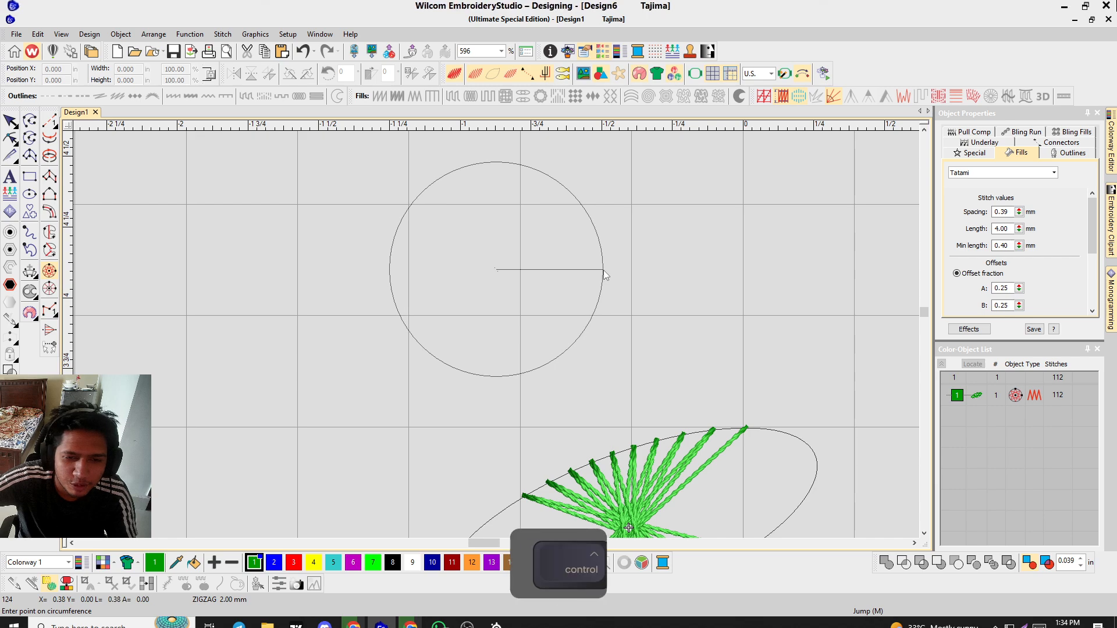
pyautogui.keyDown('ctrl'); pyautogui.click(603, 270); pyautogui.keyUp('ctrl')
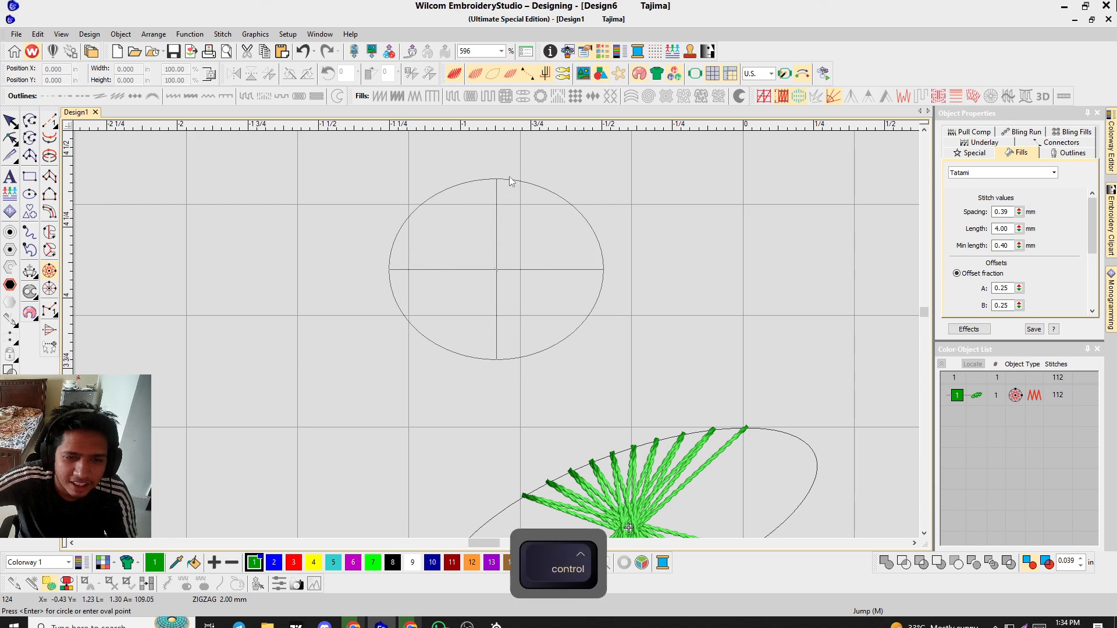
pyautogui.press('Return')
pyautogui.scroll(2, 495, 337)
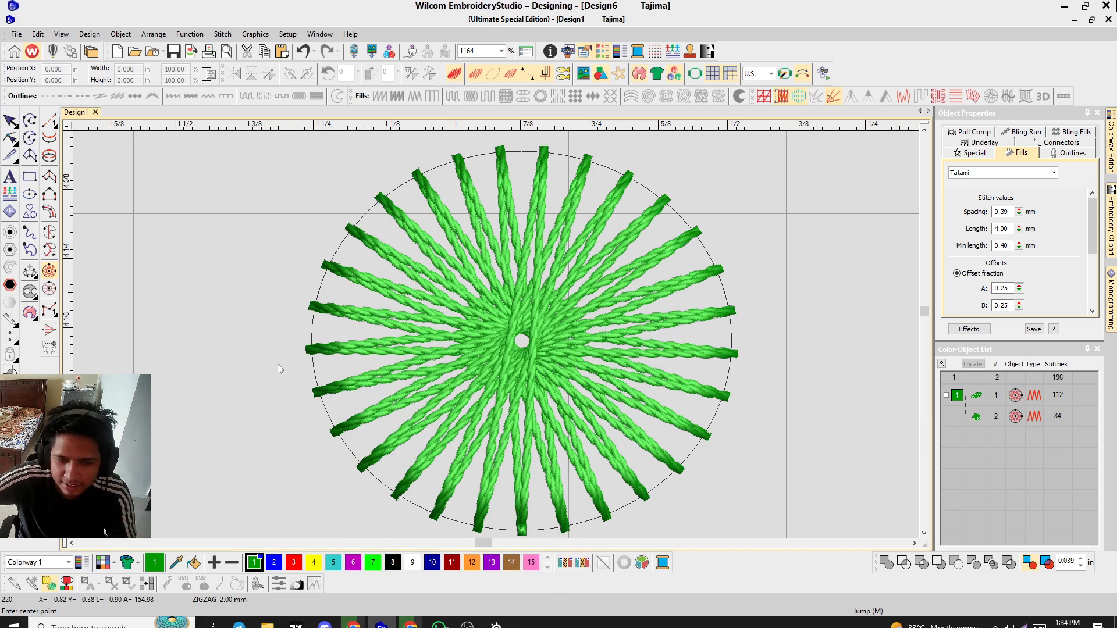
# Examine the circular star's stitches, toggling the realistic stitch view off and back on.
pyautogui.scroll(6, 464, 361)
pyautogui.press('t')
pyautogui.scroll(-8, 497, 336)
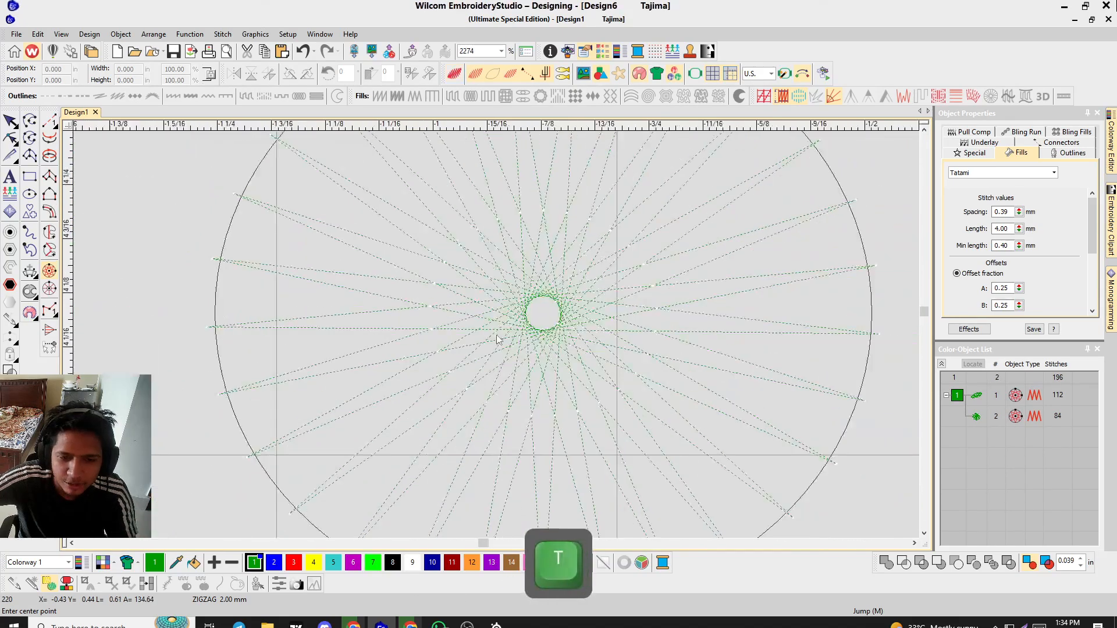
pyautogui.press('t')
pyautogui.scroll(5, 532, 282)
pyautogui.scroll(-5, 374, 383)
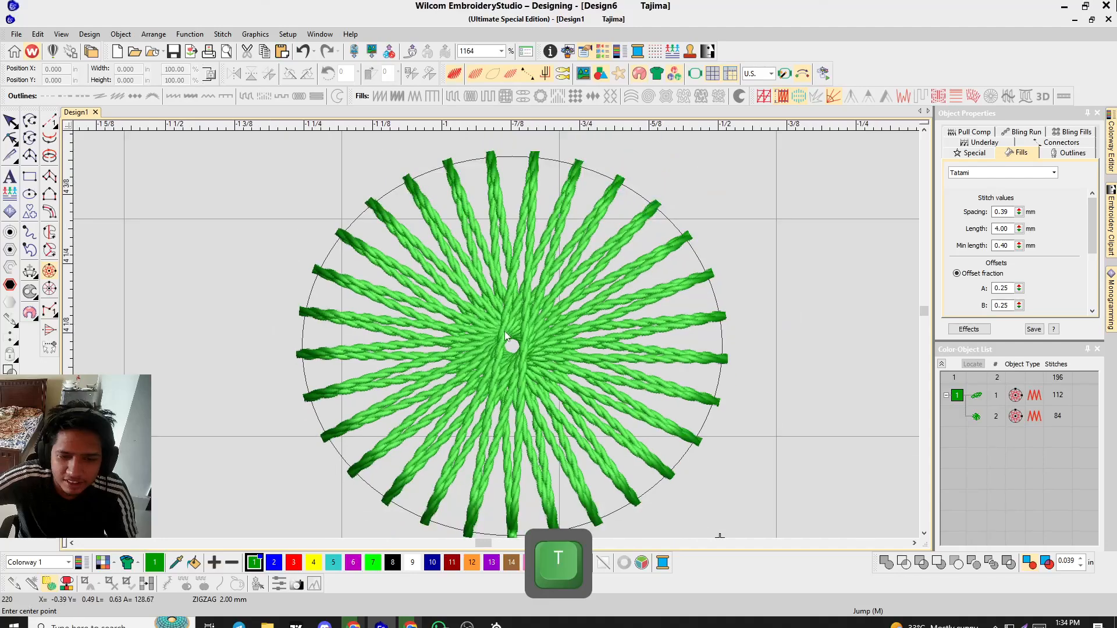
pyautogui.scroll(-3, 499, 334)
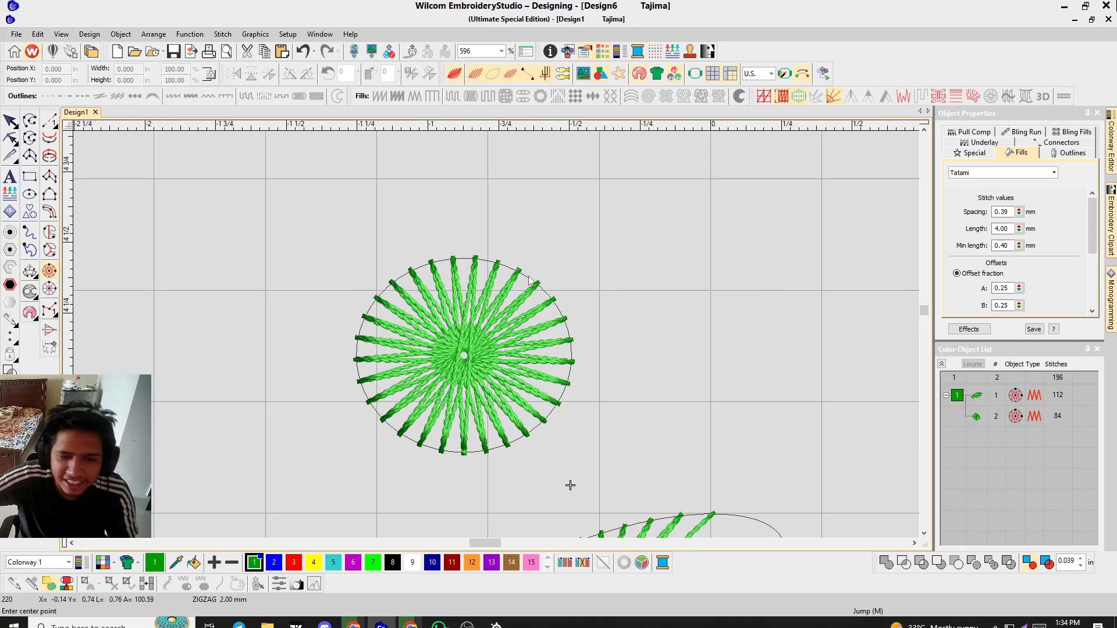
pyautogui.scroll(-2, 592, 227)
# Select the circular star object and set its zigzag spacing to 3.52 mm.
pyautogui.click(581, 318)
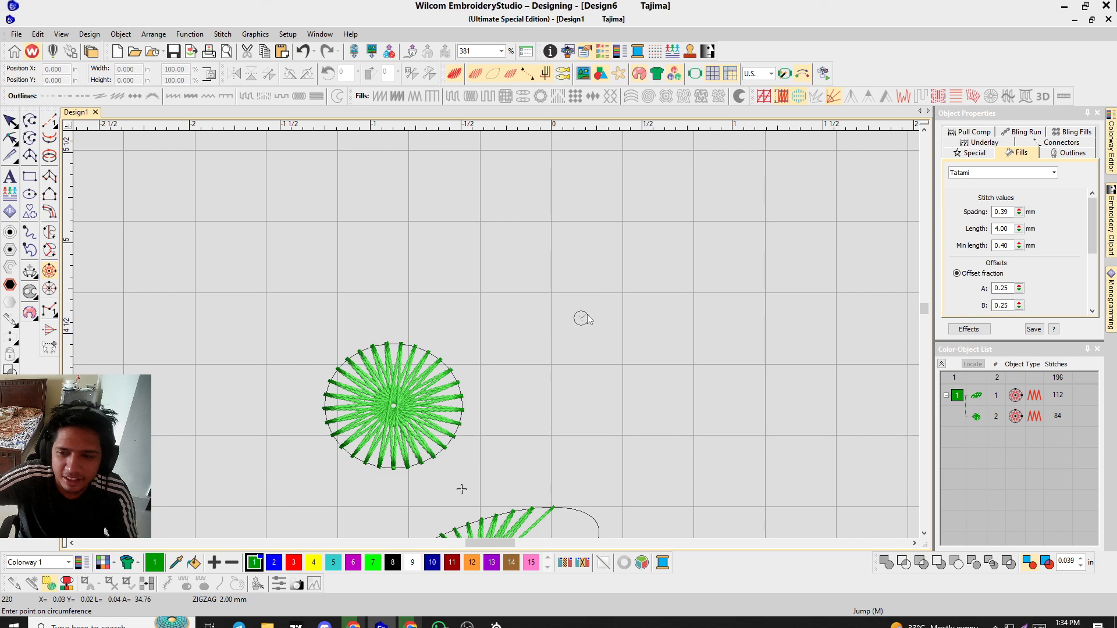
pyautogui.press('BackSpace')
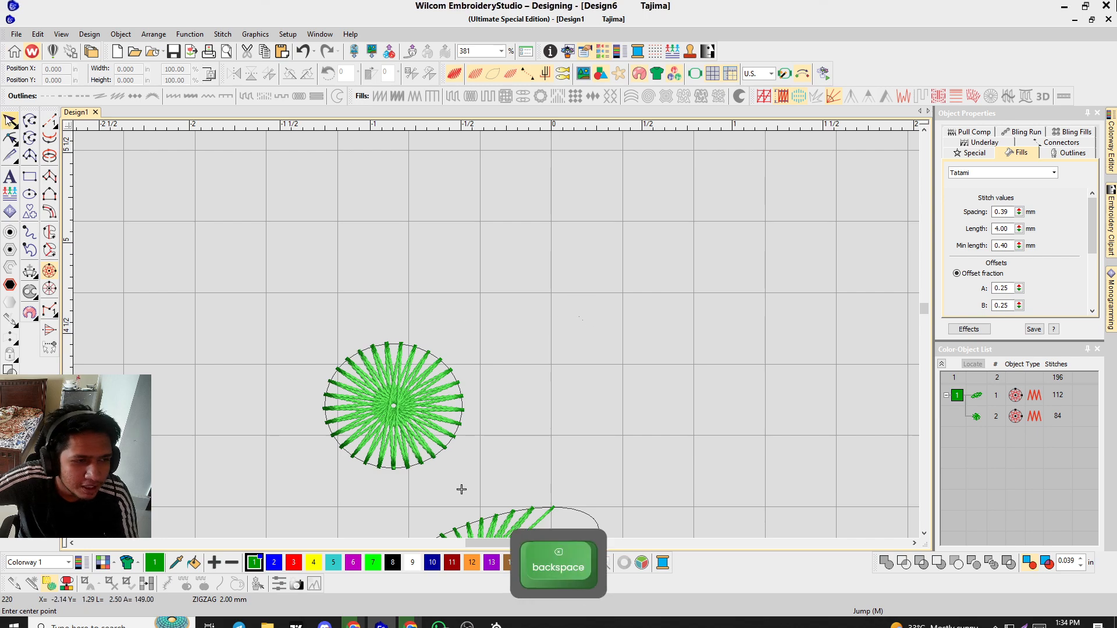
pyautogui.click(10, 120)
pyautogui.click(421, 390)
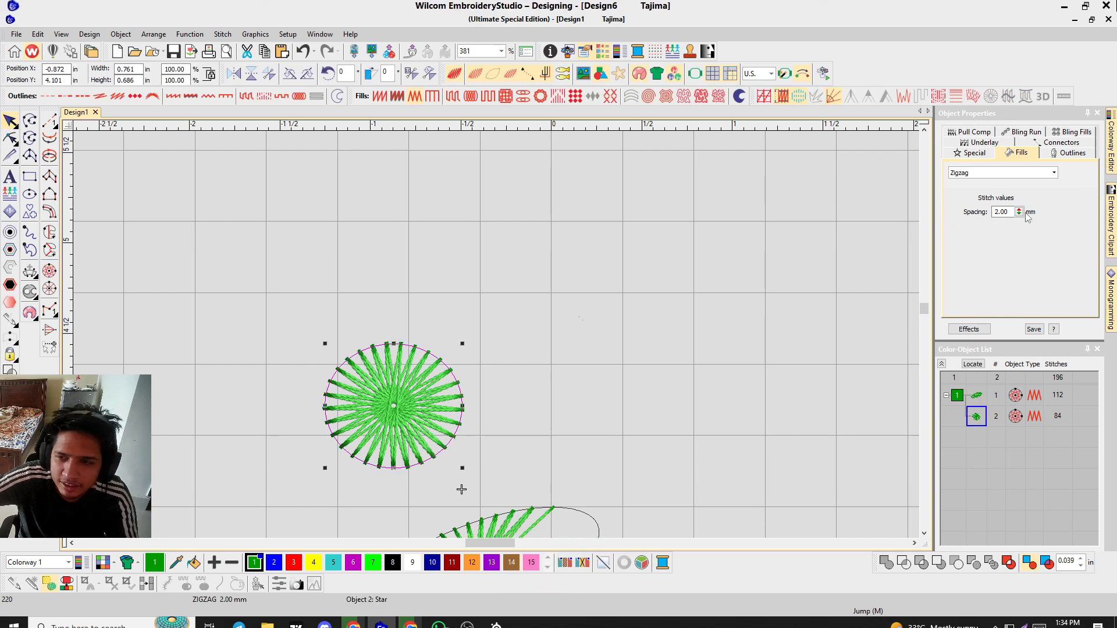
pyautogui.moveTo(1019, 211); pyautogui.dragTo(968, 291)
pyautogui.scroll(5, 302, 391)
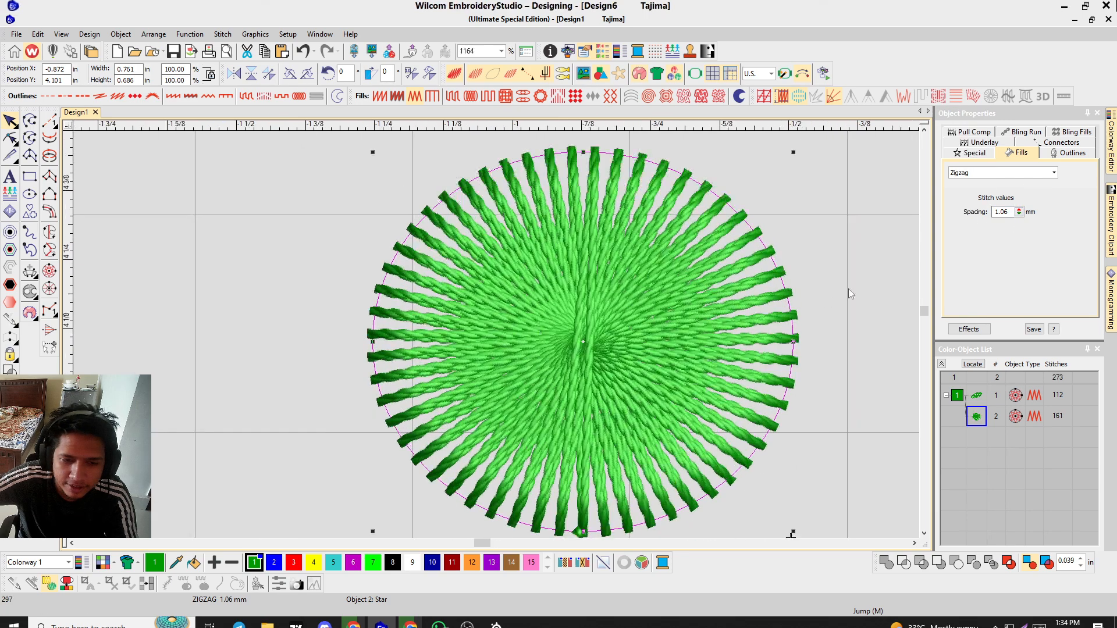
pyautogui.moveTo(1019, 212); pyautogui.dragTo(1031, 249)
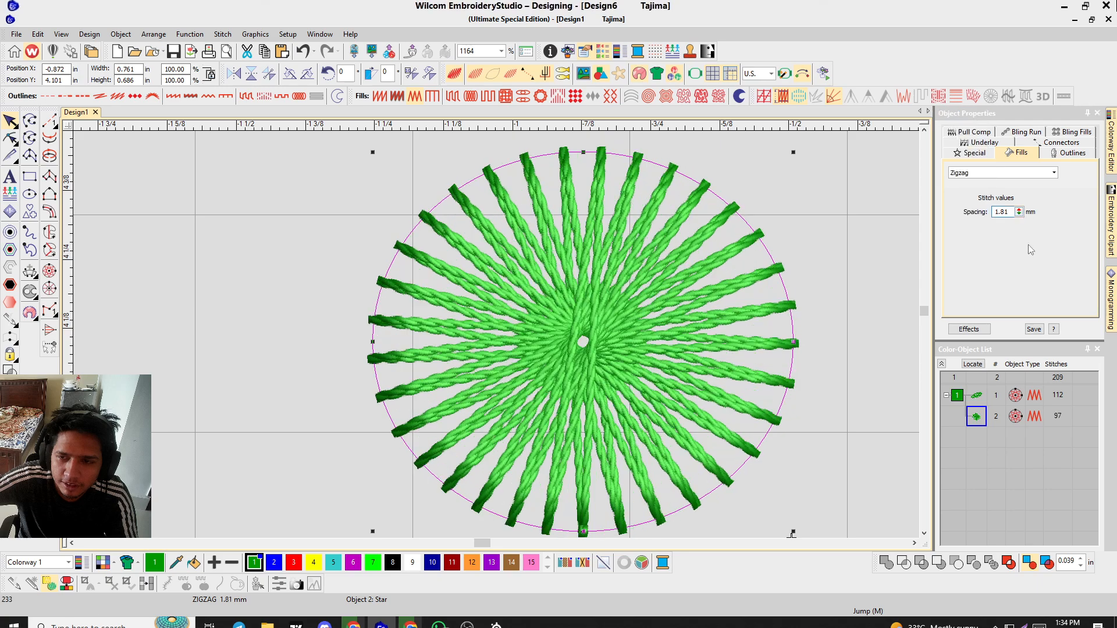
pyautogui.click(1018, 212)
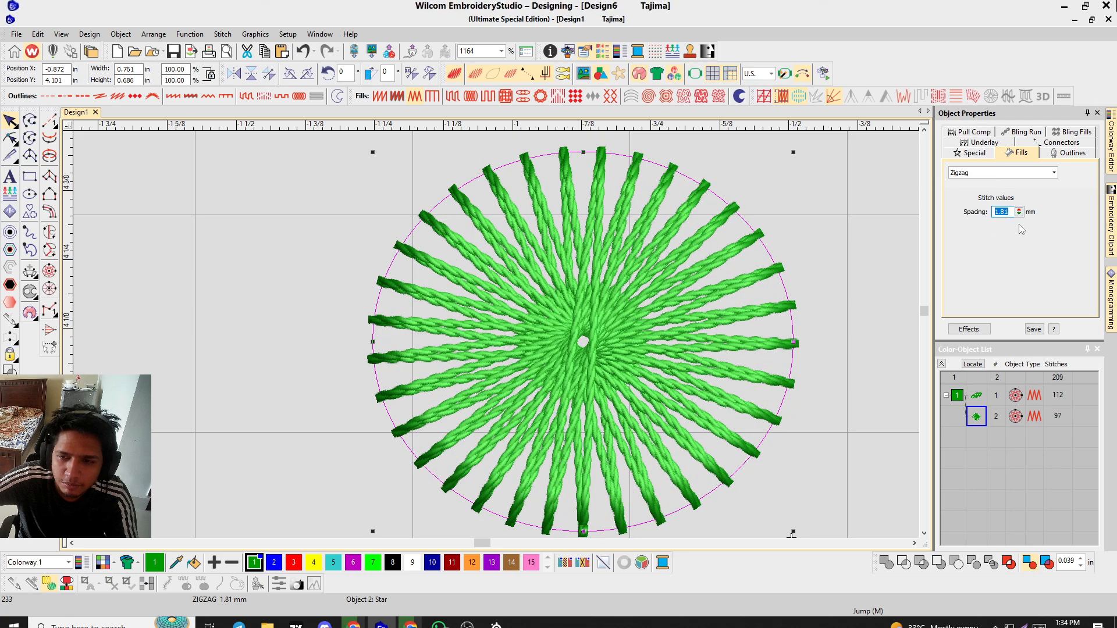
pyautogui.moveTo(1018, 212); pyautogui.dragTo(965, 132)
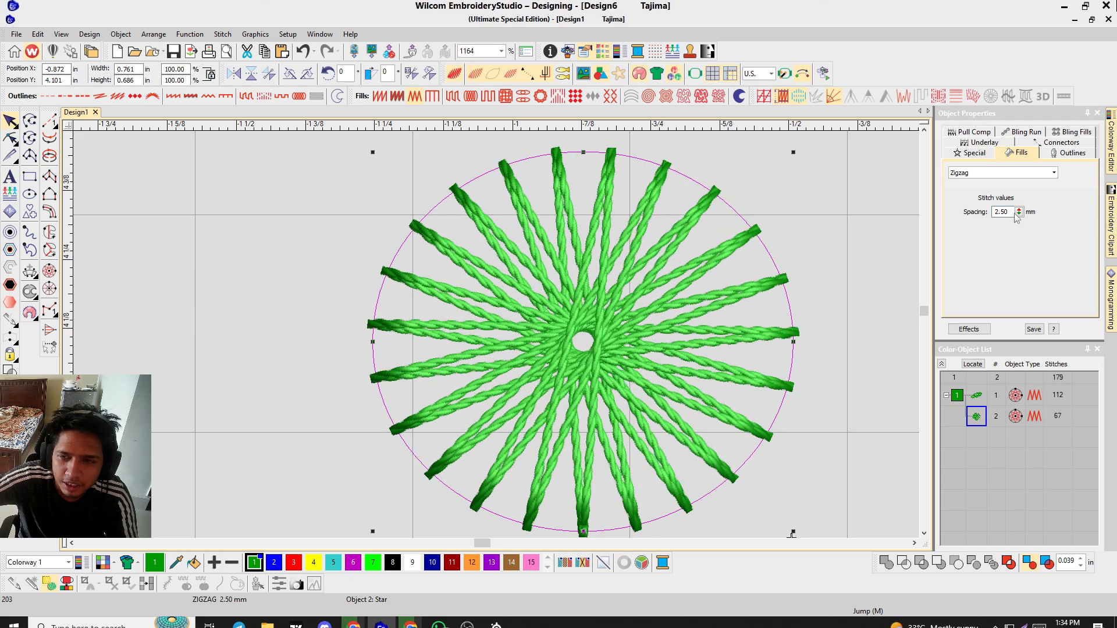
pyautogui.moveTo(1018, 212); pyautogui.dragTo(966, 160)
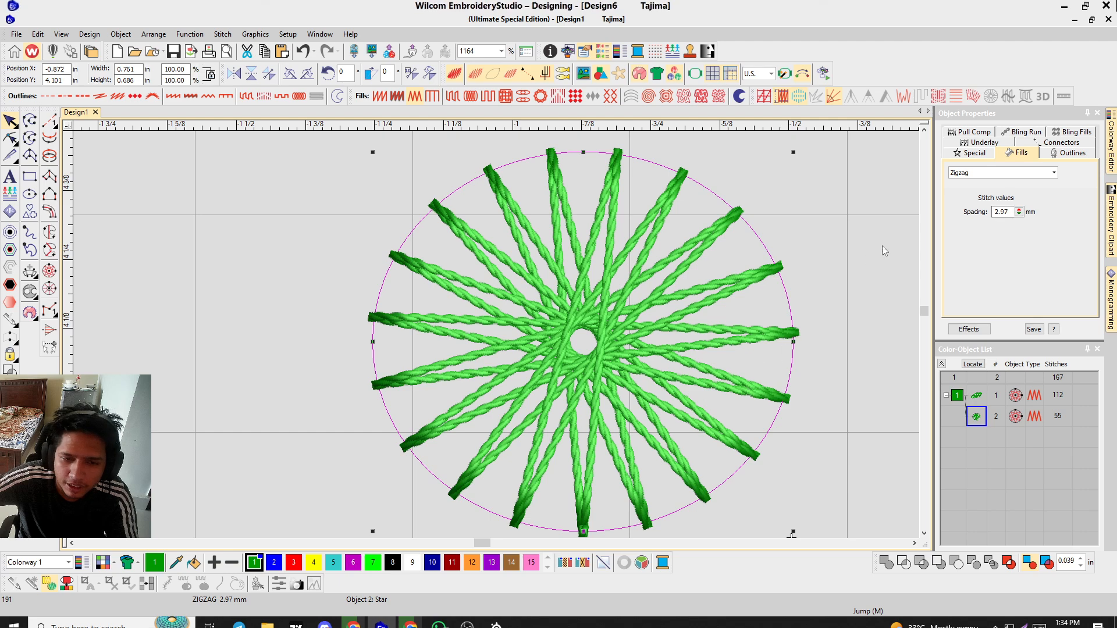
pyautogui.moveTo(1018, 212); pyautogui.dragTo(968, 166)
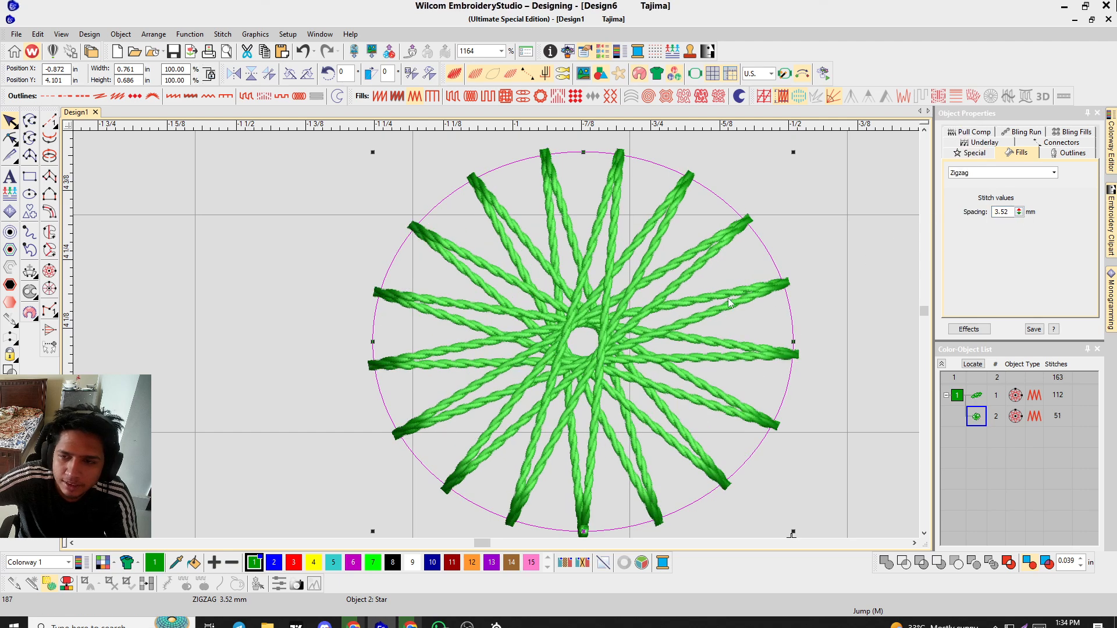
pyautogui.scroll(-4, 740, 252)
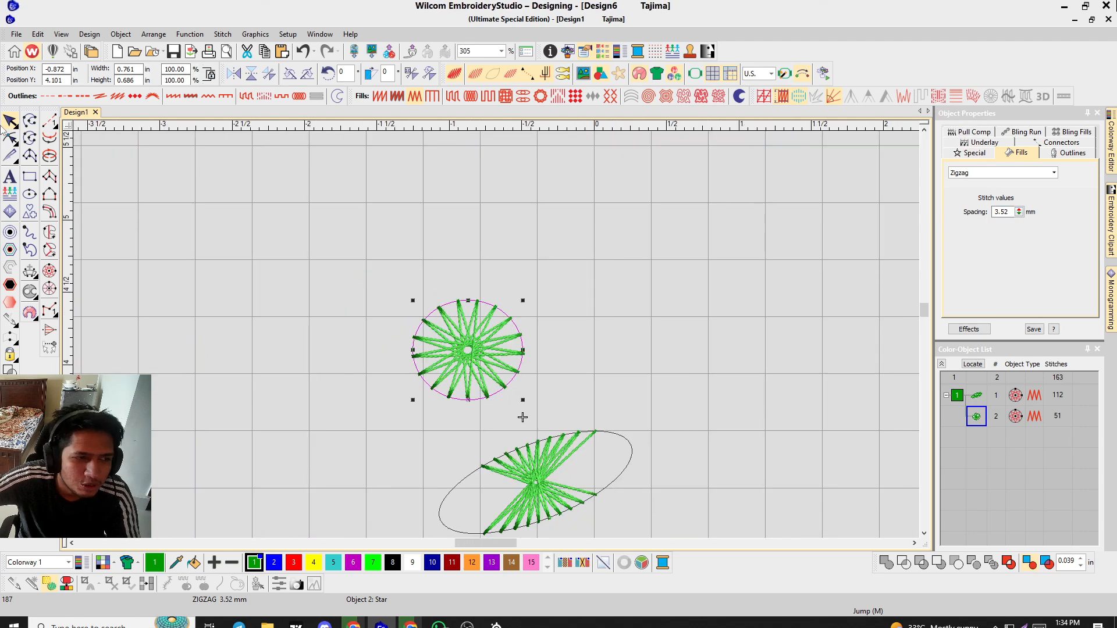
# Zoom in and out to examine both star objects.
pyautogui.click(304, 402)
pyautogui.scroll(-3, 515, 341)
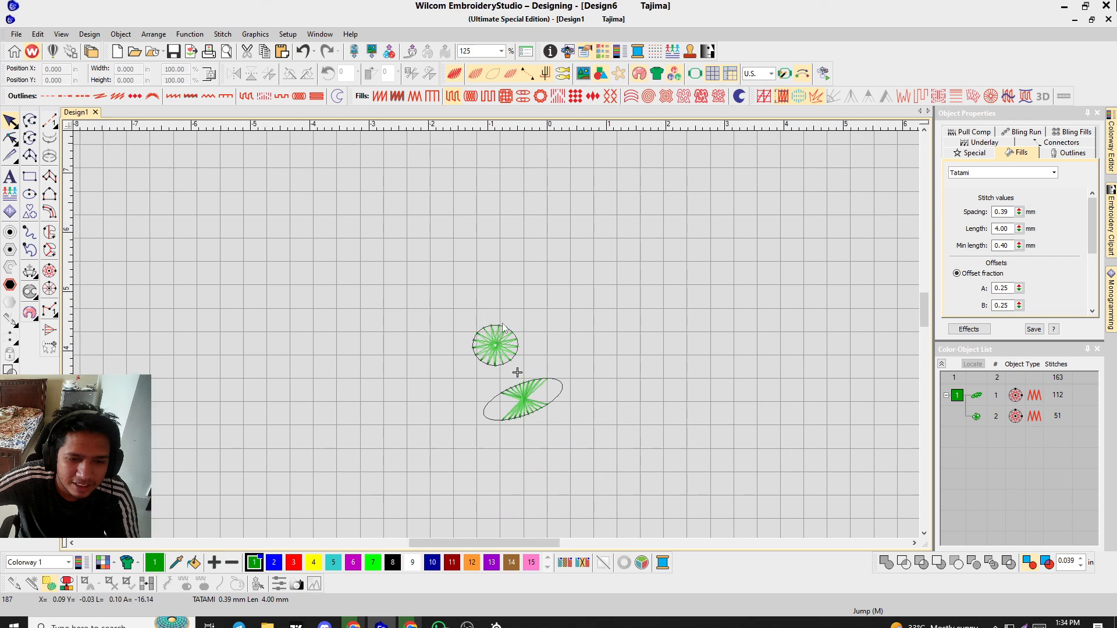
pyautogui.scroll(3, 503, 330)
pyautogui.scroll(-3, 497, 336)
pyautogui.scroll(6, 498, 337)
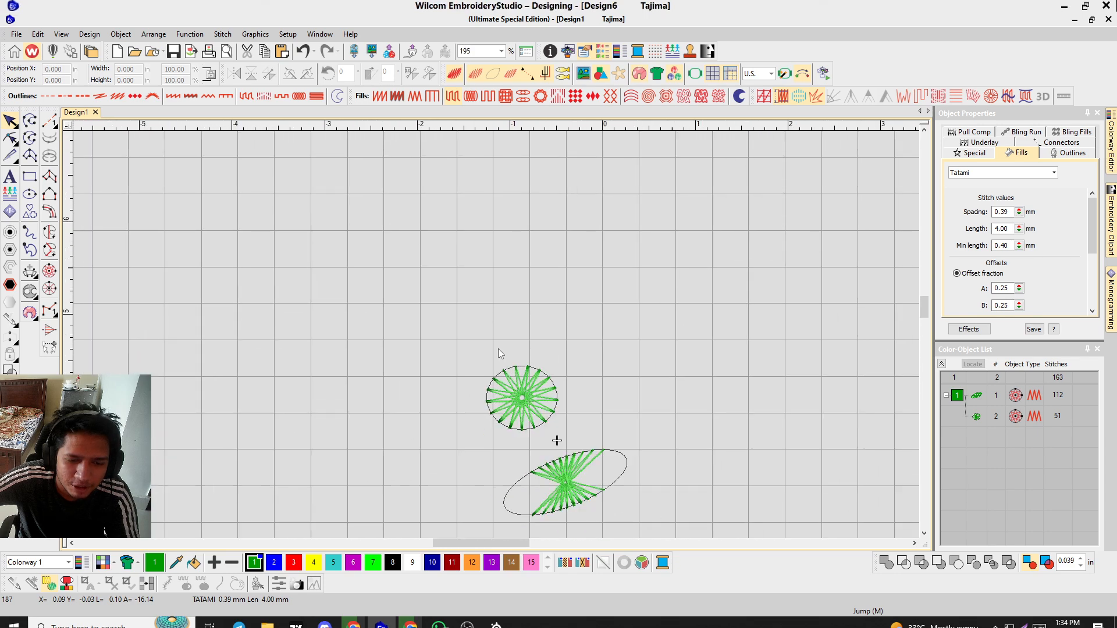
pyautogui.scroll(-2, 497, 337)
pyautogui.scroll(5, 494, 332)
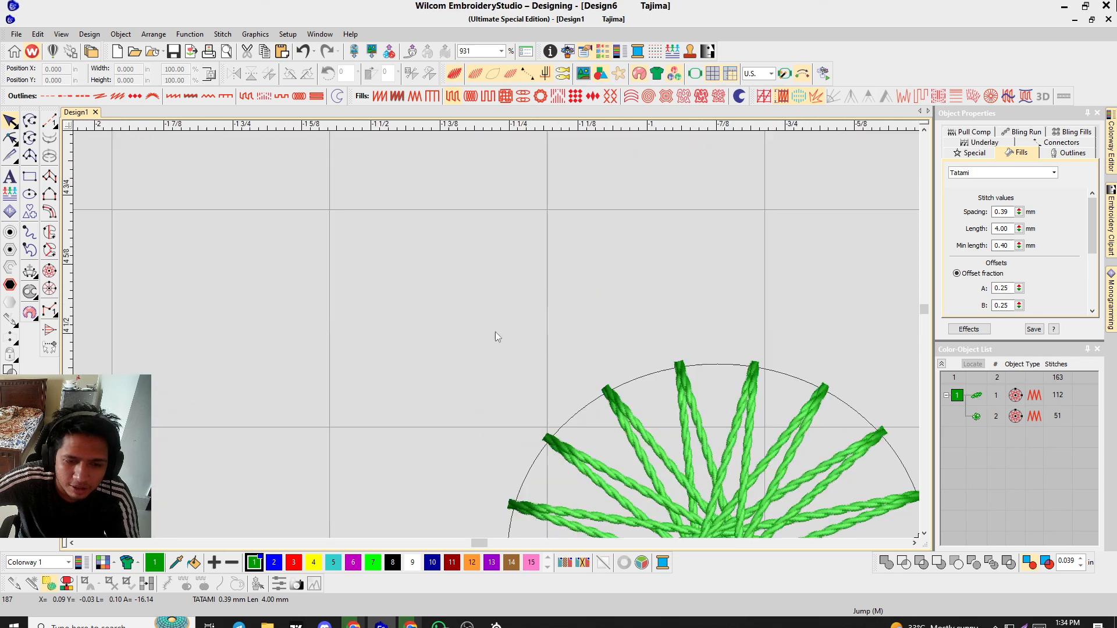
pyautogui.scroll(-2, 498, 344)
pyautogui.scroll(-2, 497, 334)
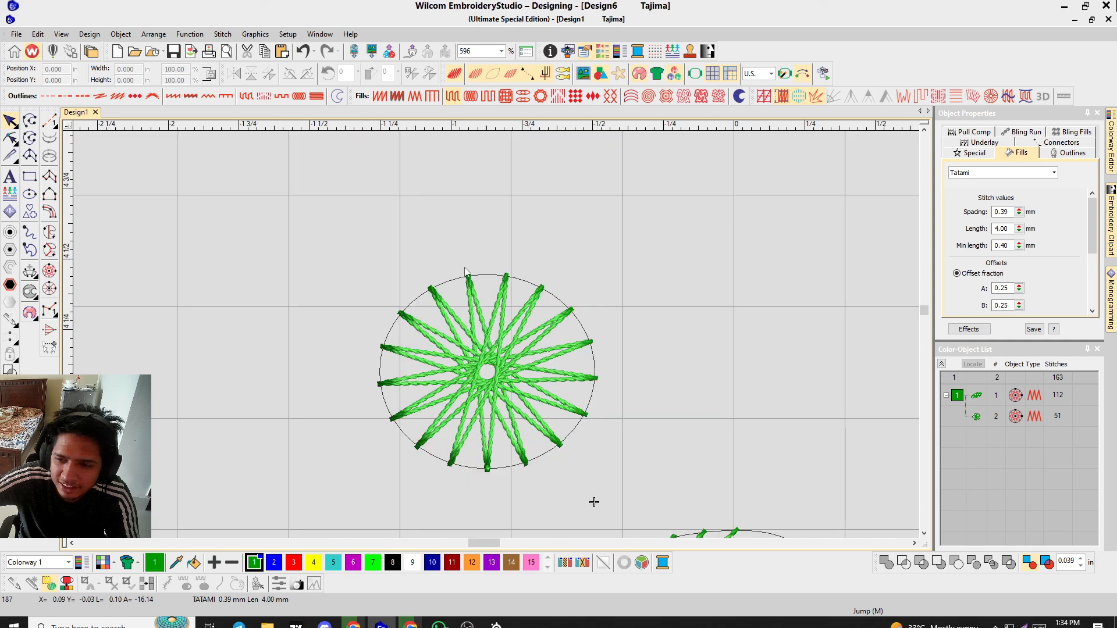
pyautogui.scroll(2, 497, 334)
pyautogui.scroll(-3, 501, 331)
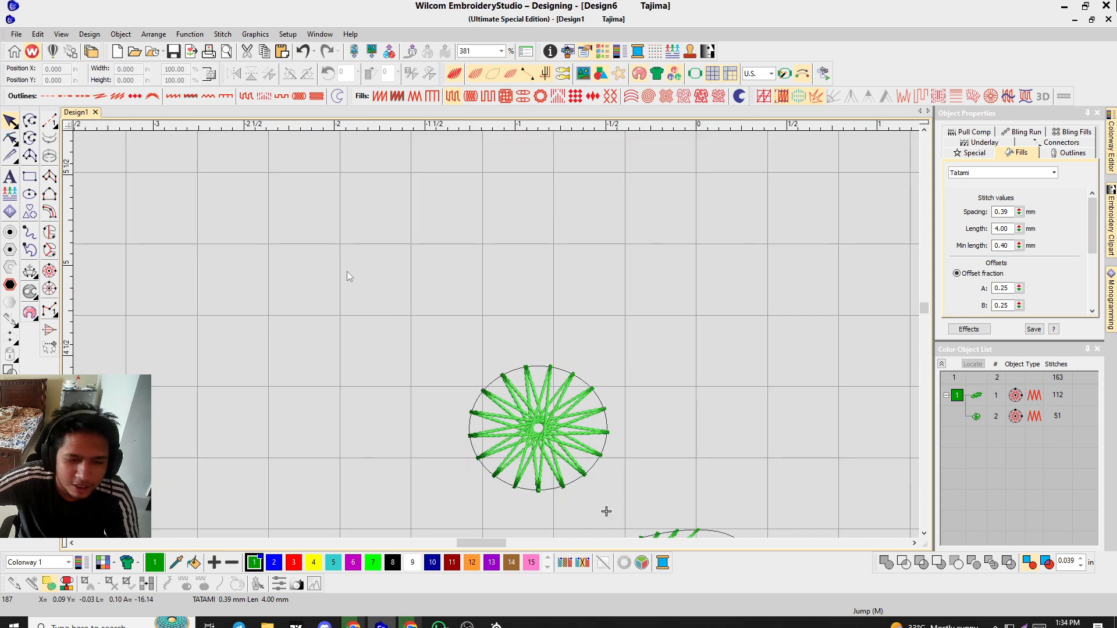
pyautogui.scroll(-2, 498, 337)
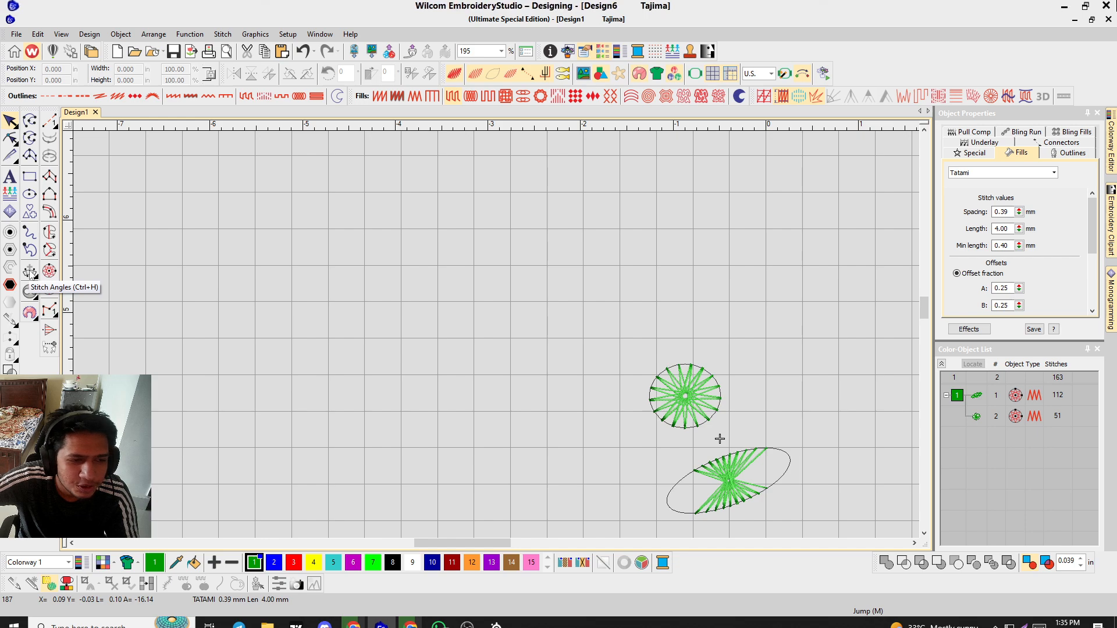
# Digitize a C-shaped Complex Fill object with eight boundary points to the left of the stars.
pyautogui.click(29, 177)
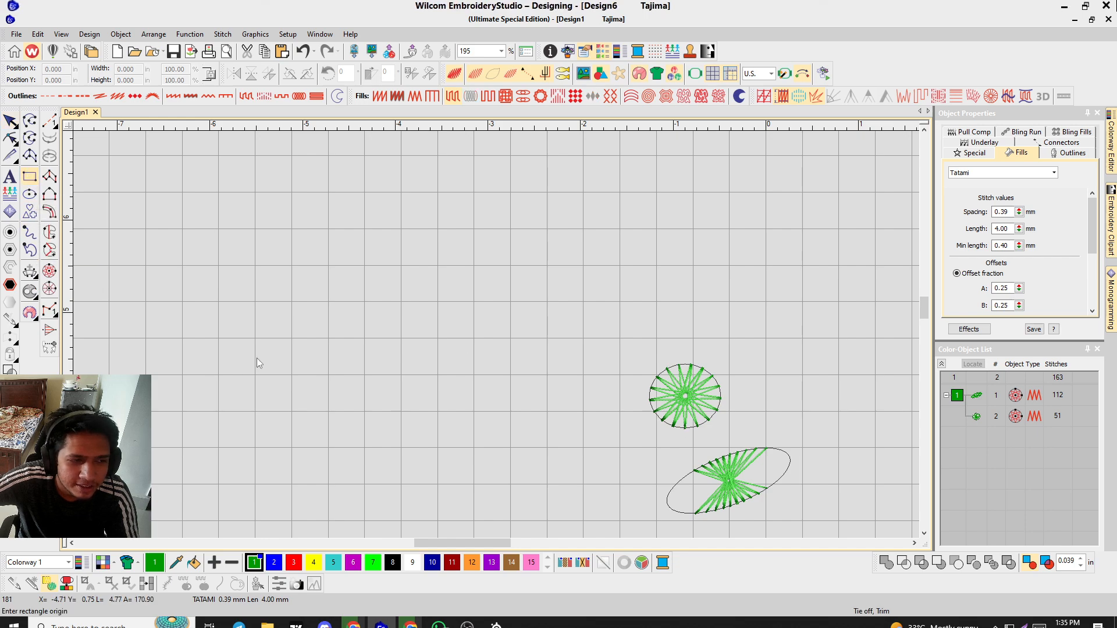
pyautogui.click(50, 232)
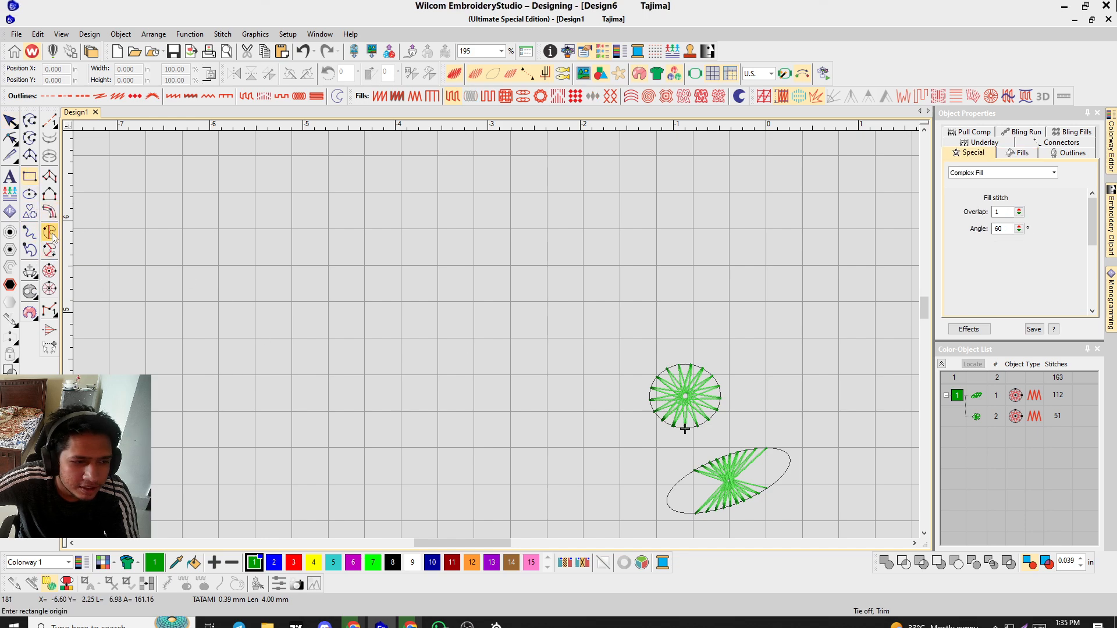
pyautogui.click(298, 331)
pyautogui.click(502, 310)
pyautogui.click(517, 415)
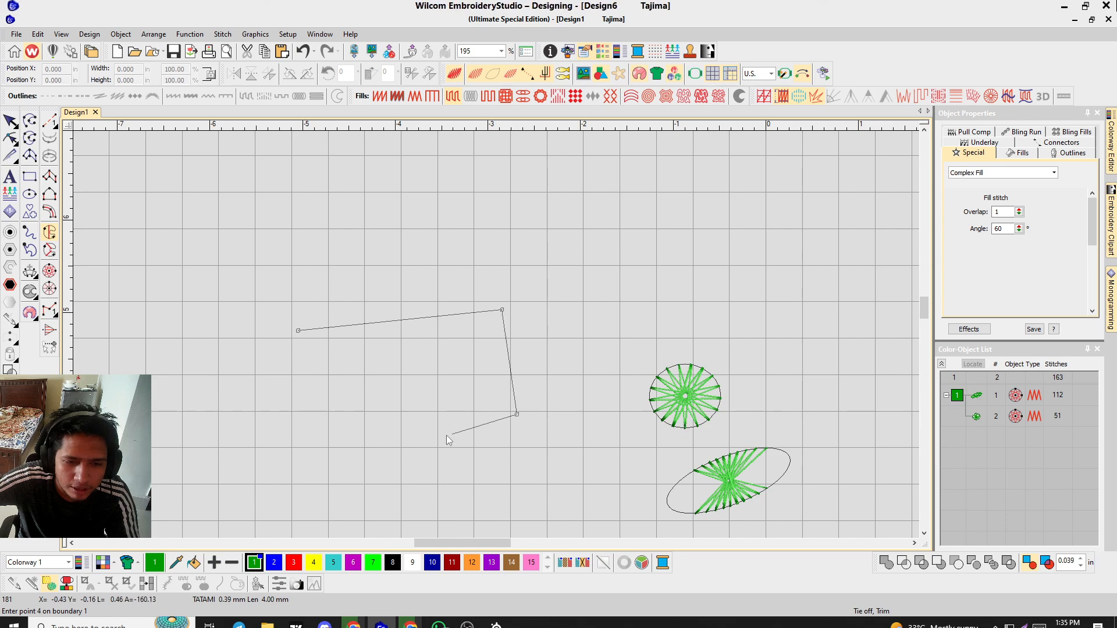
pyautogui.click(222, 448)
pyautogui.click(343, 223)
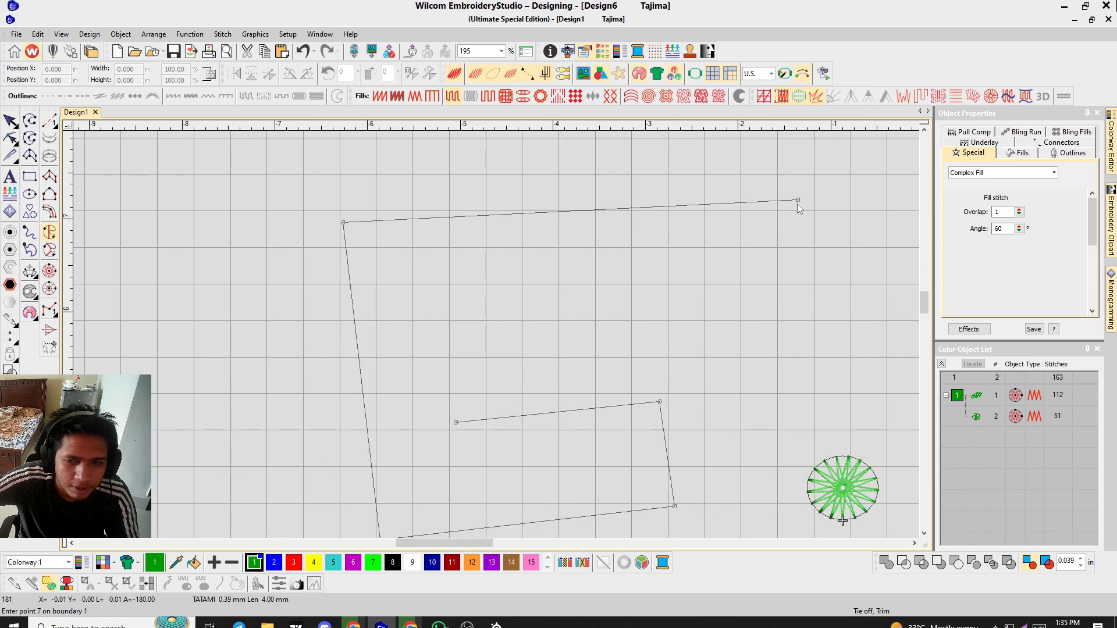
pyautogui.click(797, 200)
pyautogui.click(791, 303)
pyautogui.click(425, 299)
pyautogui.press('Return')
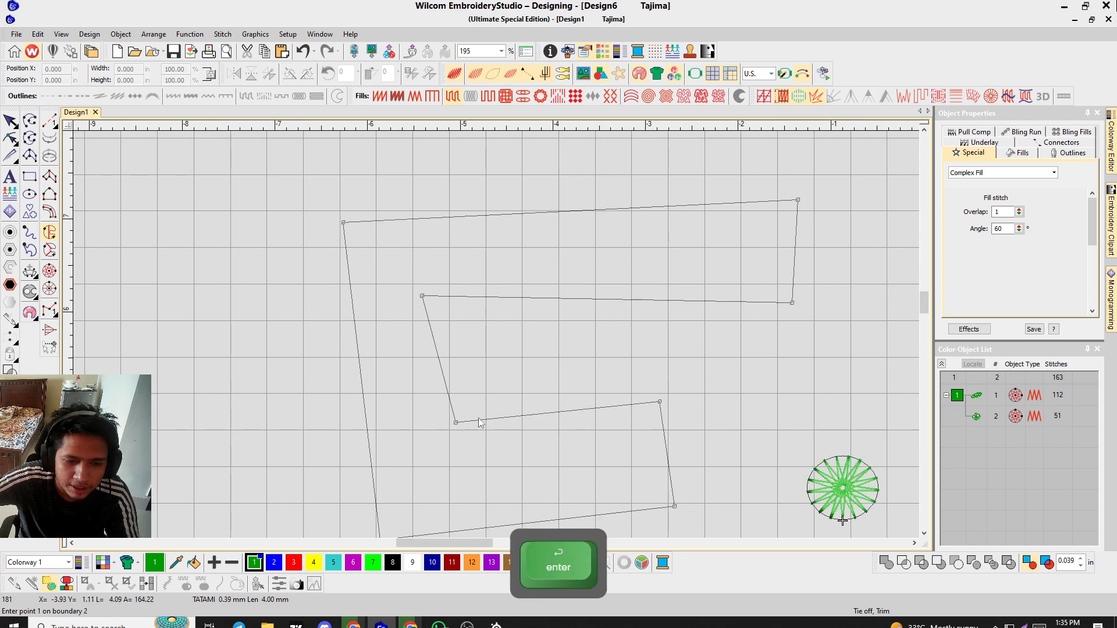
pyautogui.scroll(-3, 498, 334)
pyautogui.press('Return')
pyautogui.scroll(5, 498, 334)
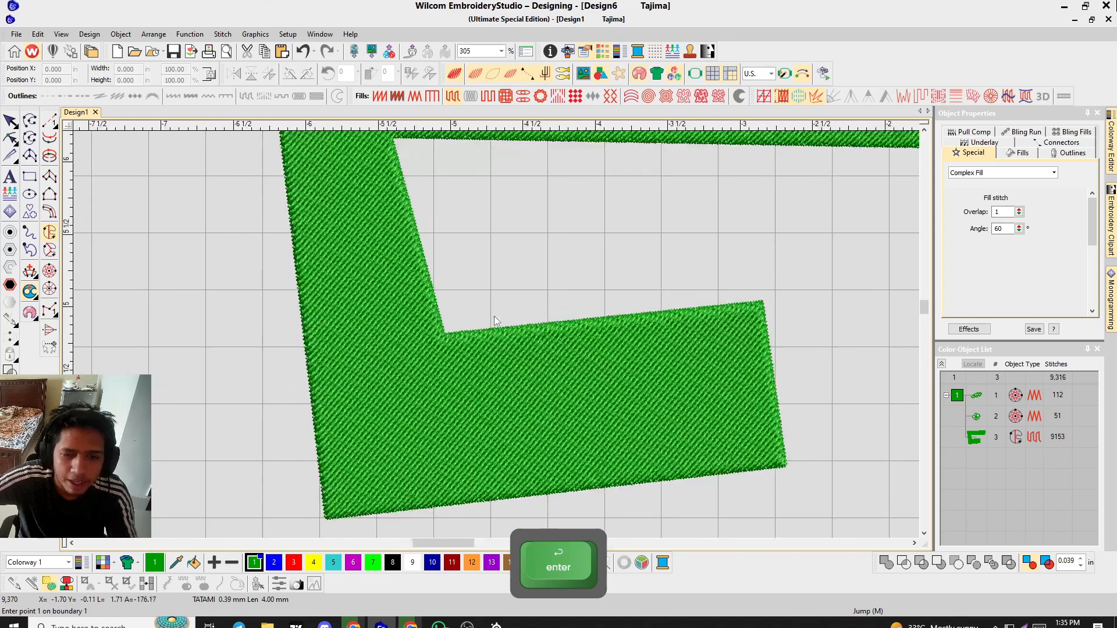
# Reshape the C-shaped fill and adjust its stitch angle line to 11°.
pyautogui.scroll(-2, 495, 317)
pyautogui.scroll(2, 497, 334)
pyautogui.scroll(-1, 496, 334)
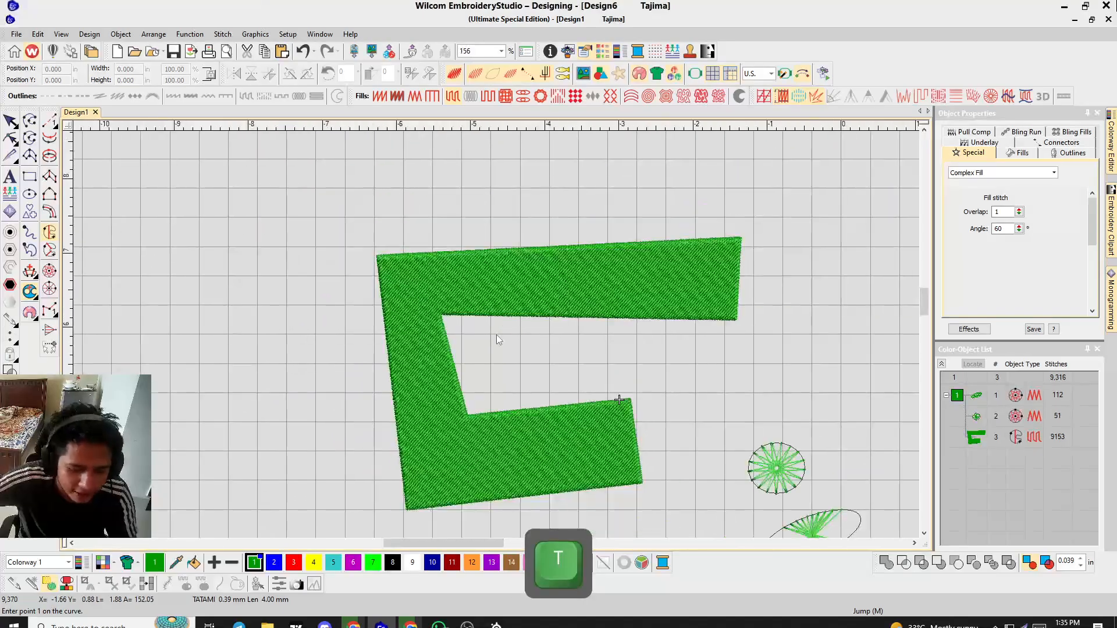
pyautogui.press('h')
pyautogui.moveTo(559, 195); pyautogui.dragTo(484, 393)
pyautogui.moveTo(377, 506); pyautogui.dragTo(379, 414)
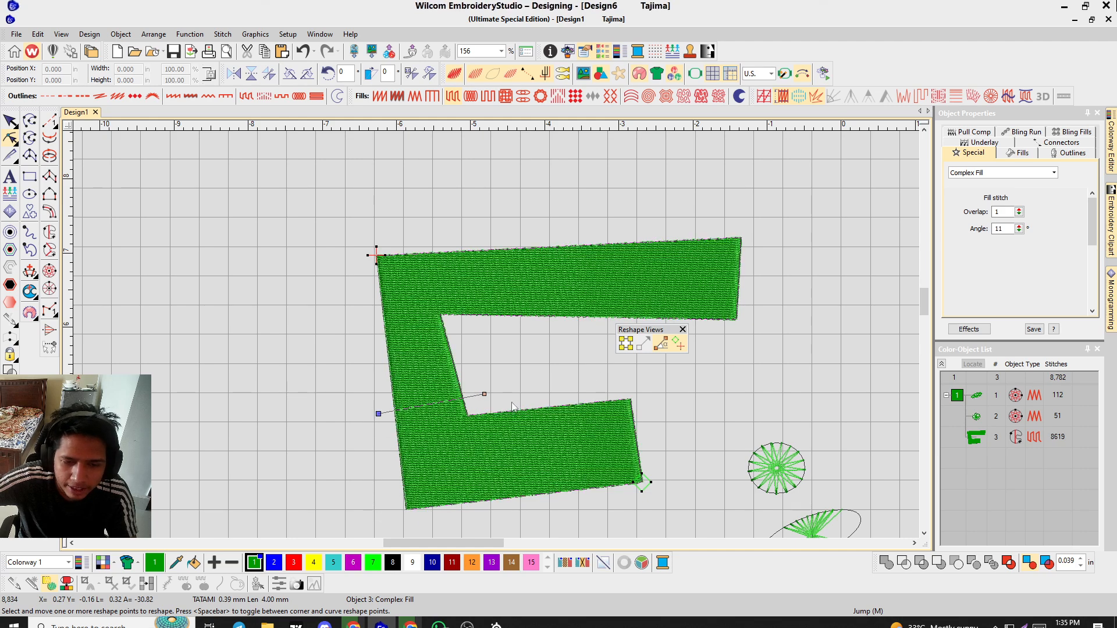
# Try to digitize a C-shaped Complex Fill outline with nine points in an empty area of the design.
pyautogui.scroll(1, 515, 425)
pyautogui.scroll(-3, 487, 339)
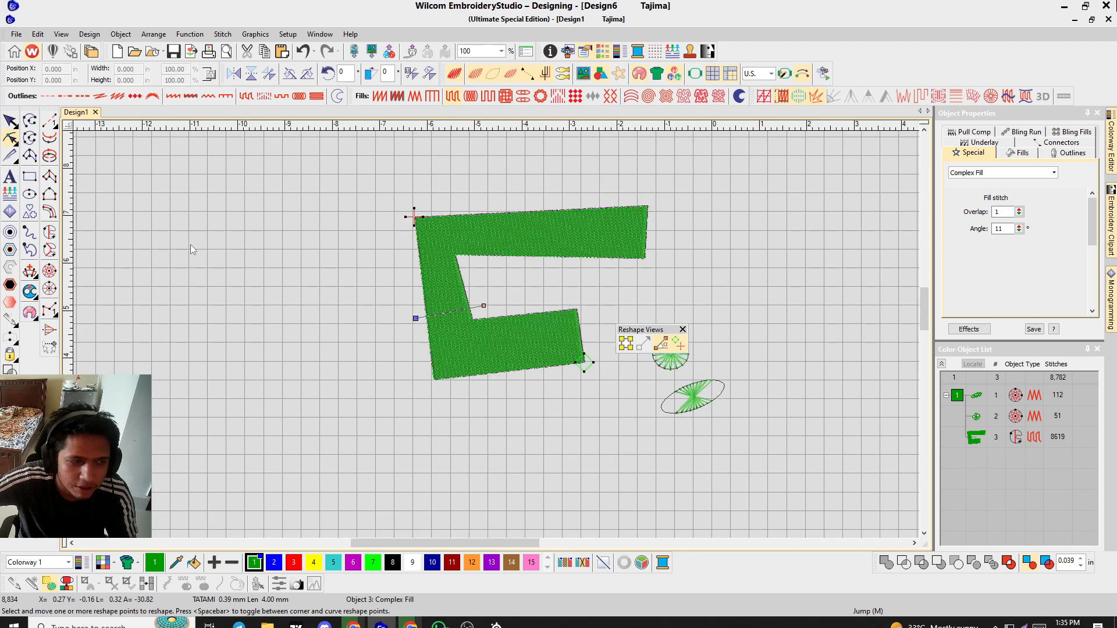
pyautogui.scroll(2, 113, 299)
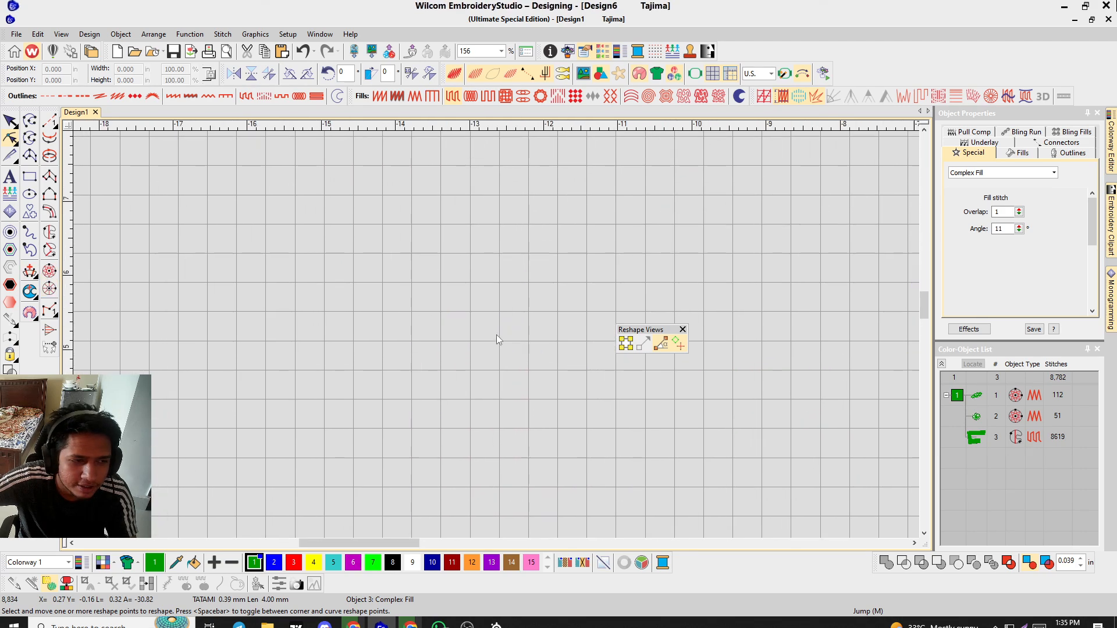
pyautogui.click(52, 236)
pyautogui.click(448, 297)
pyautogui.click(648, 296)
pyautogui.keyDown('ctrl'); pyautogui.click(648, 321); pyautogui.keyUp('ctrl')
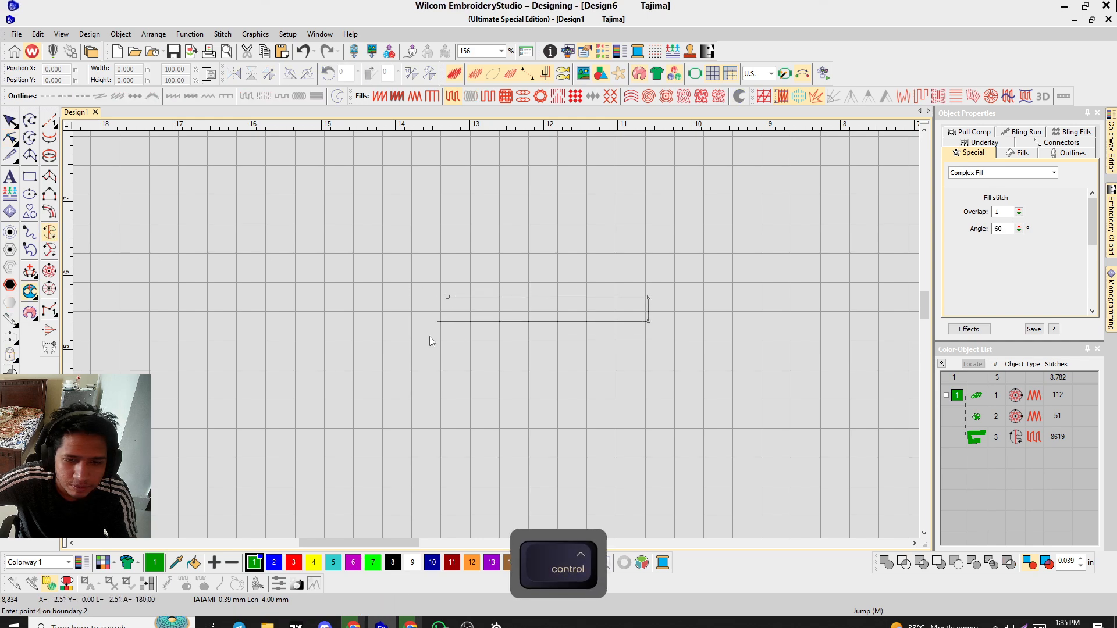
pyautogui.keyDown('ctrl'); pyautogui.click(447, 321); pyautogui.keyUp('ctrl')
pyautogui.keyDown('ctrl'); pyautogui.click(447, 368); pyautogui.keyUp('ctrl')
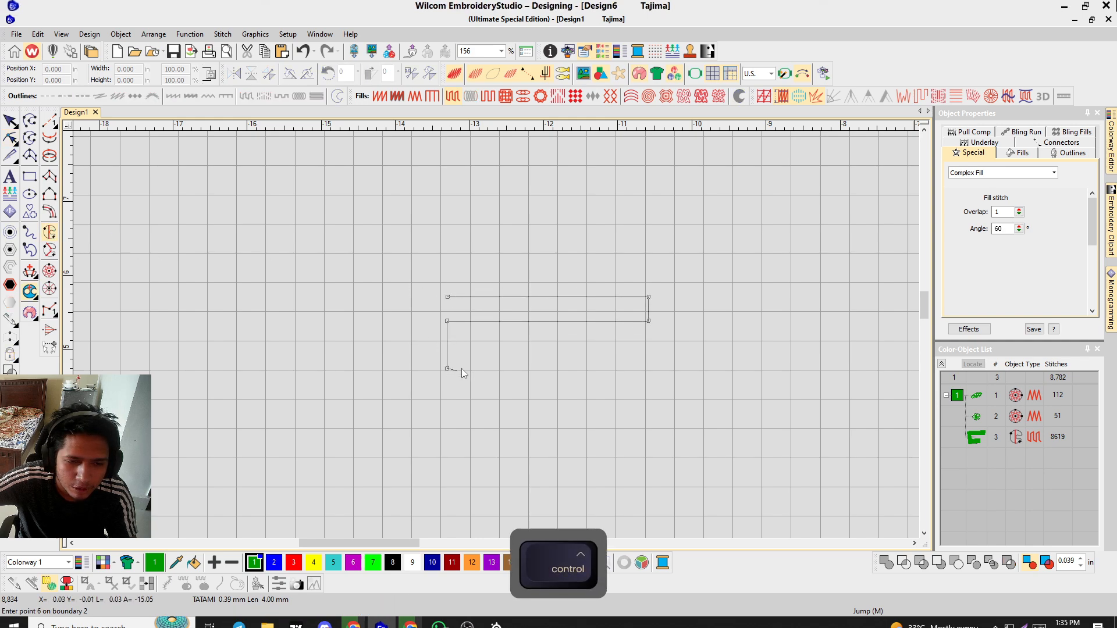
pyautogui.keyDown('ctrl'); pyautogui.click(651, 368); pyautogui.keyUp('ctrl')
pyautogui.keyDown('ctrl'); pyautogui.click(651, 401); pyautogui.keyUp('ctrl')
pyautogui.keyDown('ctrl'); pyautogui.click(429, 401); pyautogui.keyUp('ctrl')
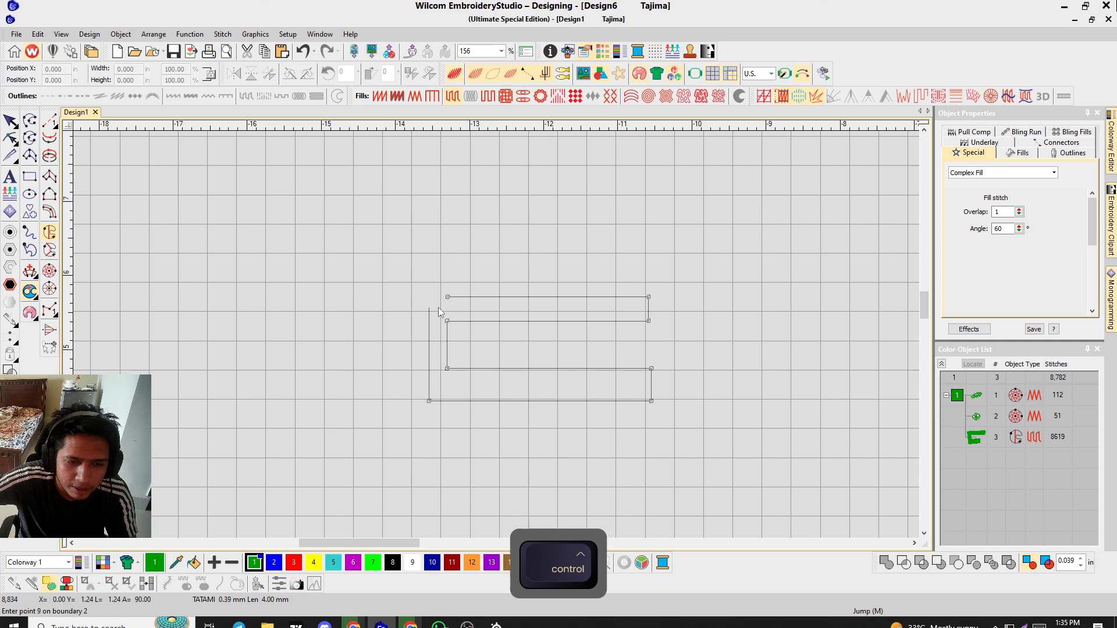
pyautogui.keyDown('ctrl'); pyautogui.click(434, 297); pyautogui.keyUp('ctrl')
pyautogui.press('Return')
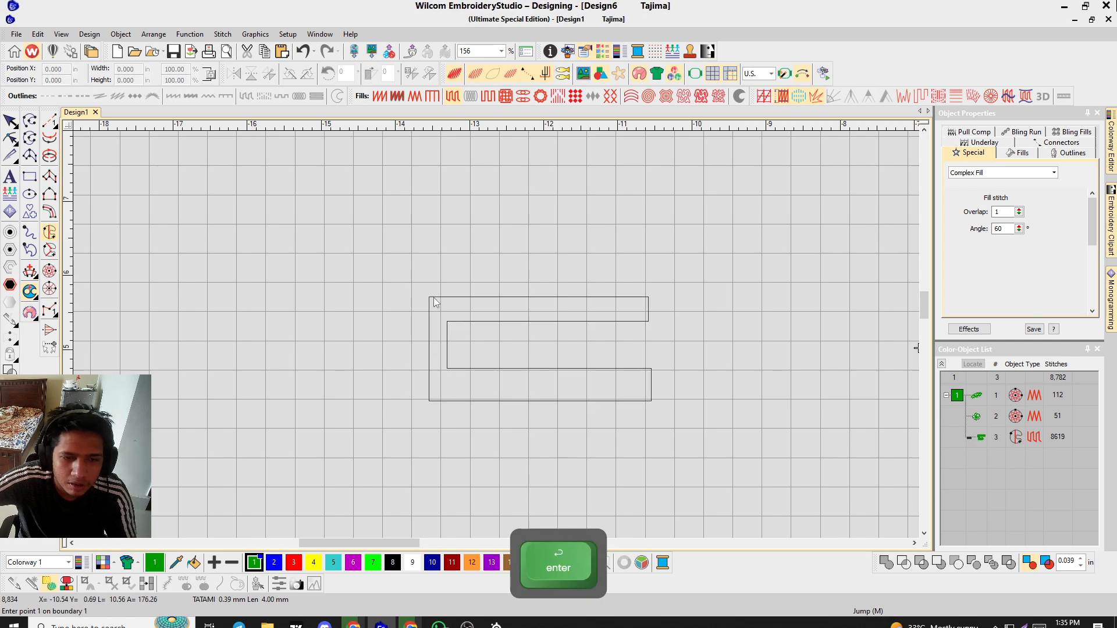
# Select the new outline and zoom out to compare it with the existing C-shaped fill and stars.
pyautogui.click(10, 121)
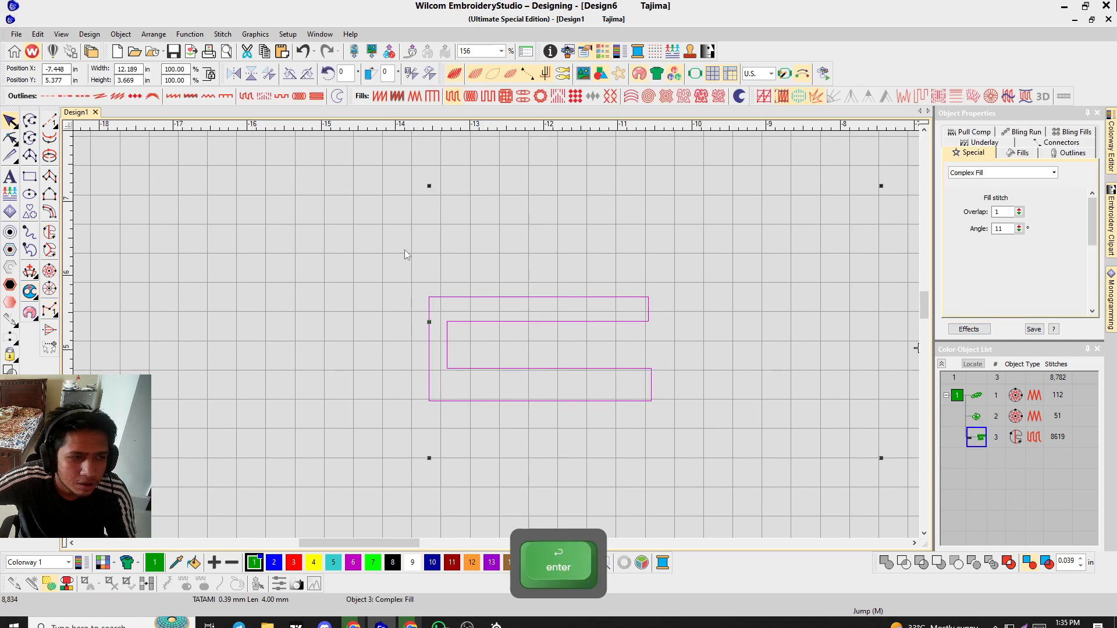
pyautogui.press('s')
pyautogui.press('t')
pyautogui.press('d')
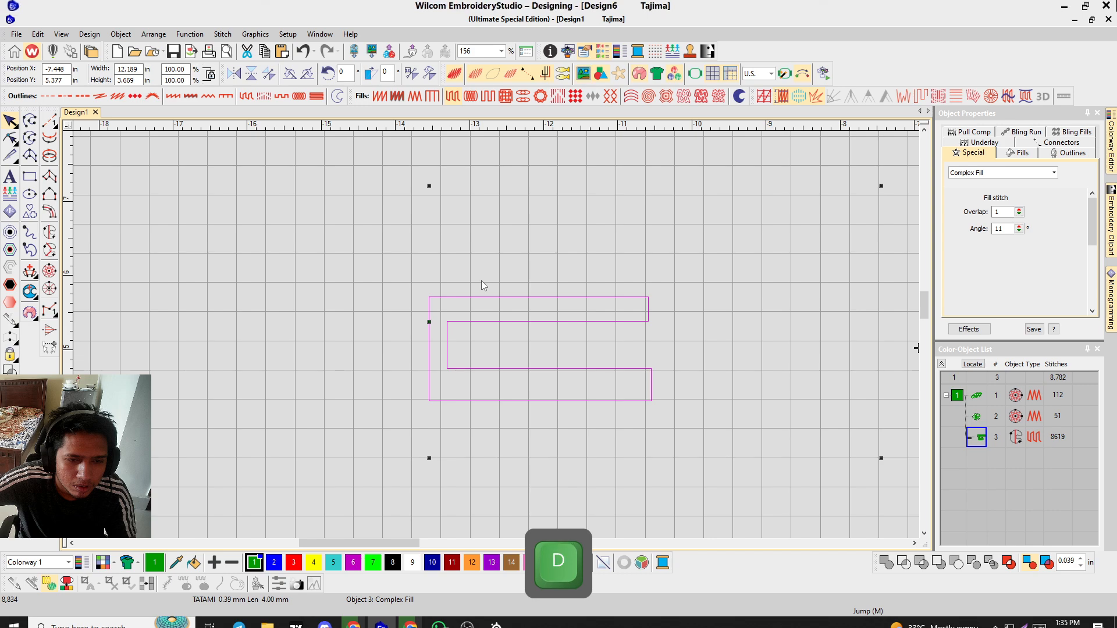
pyautogui.scroll(2, 499, 271)
pyautogui.click(502, 337)
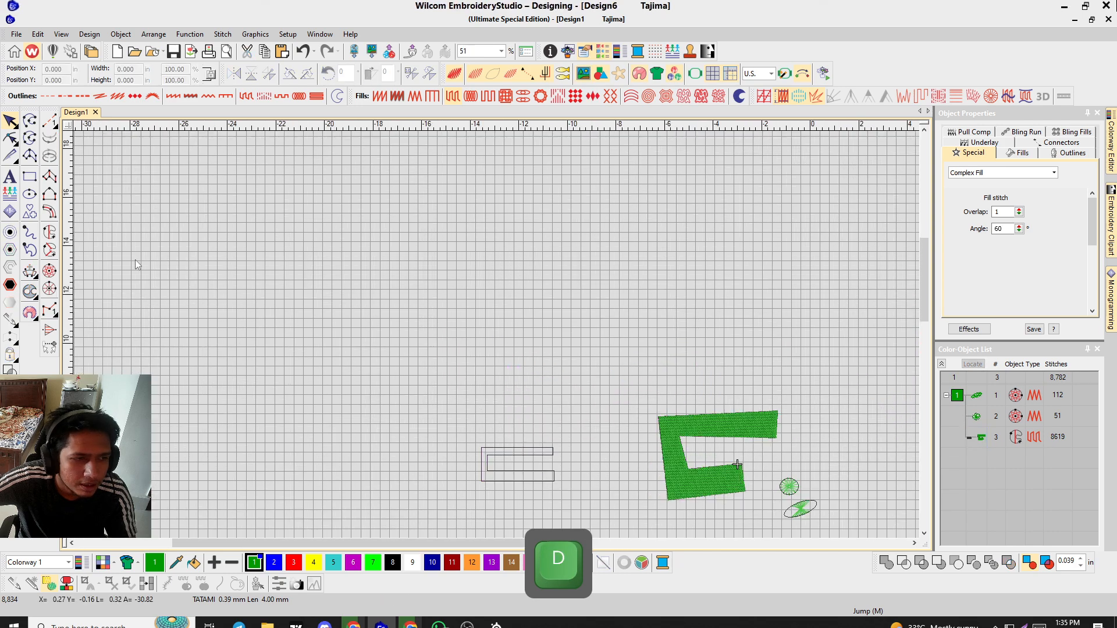
pyautogui.click(668, 441)
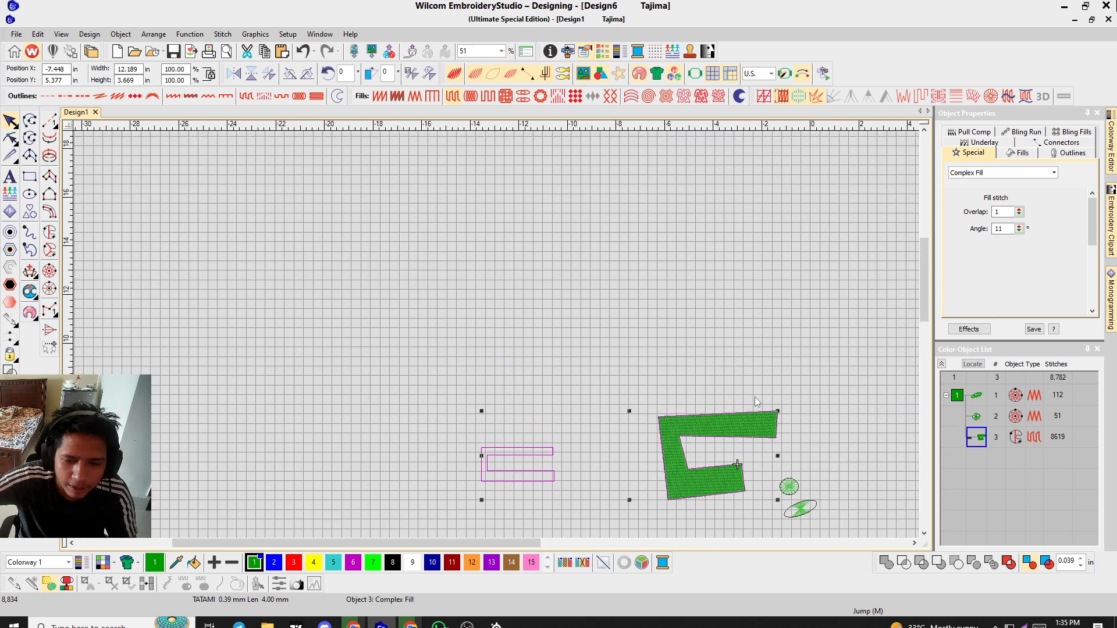
pyautogui.click(565, 329)
pyautogui.scroll(2, 768, 483)
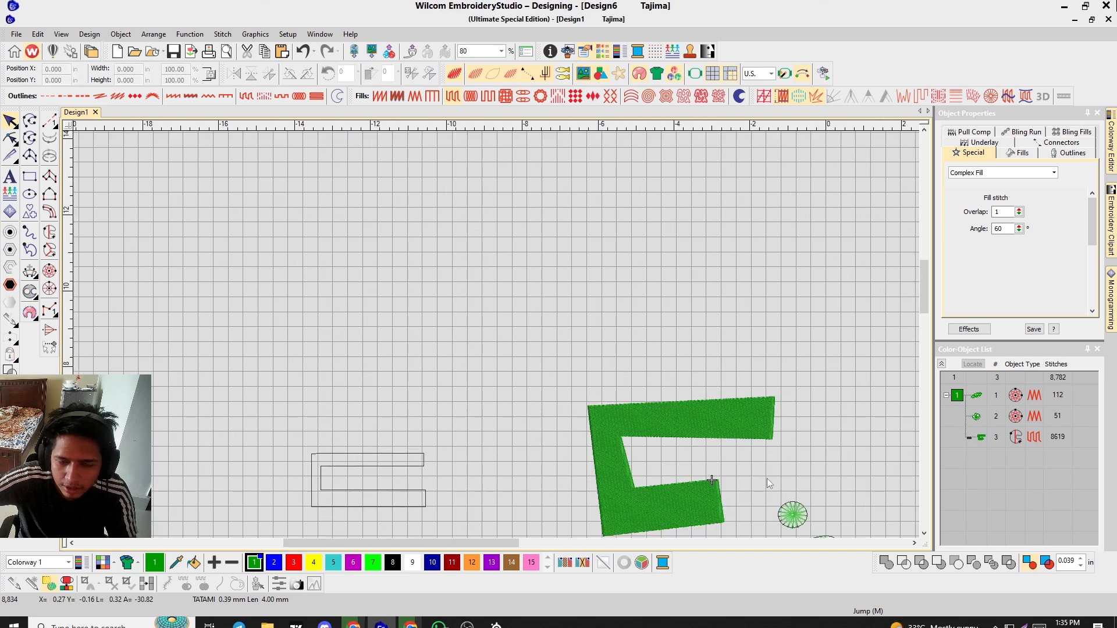
pyautogui.scroll(1, 438, 414)
pyautogui.scroll(-2, 415, 486)
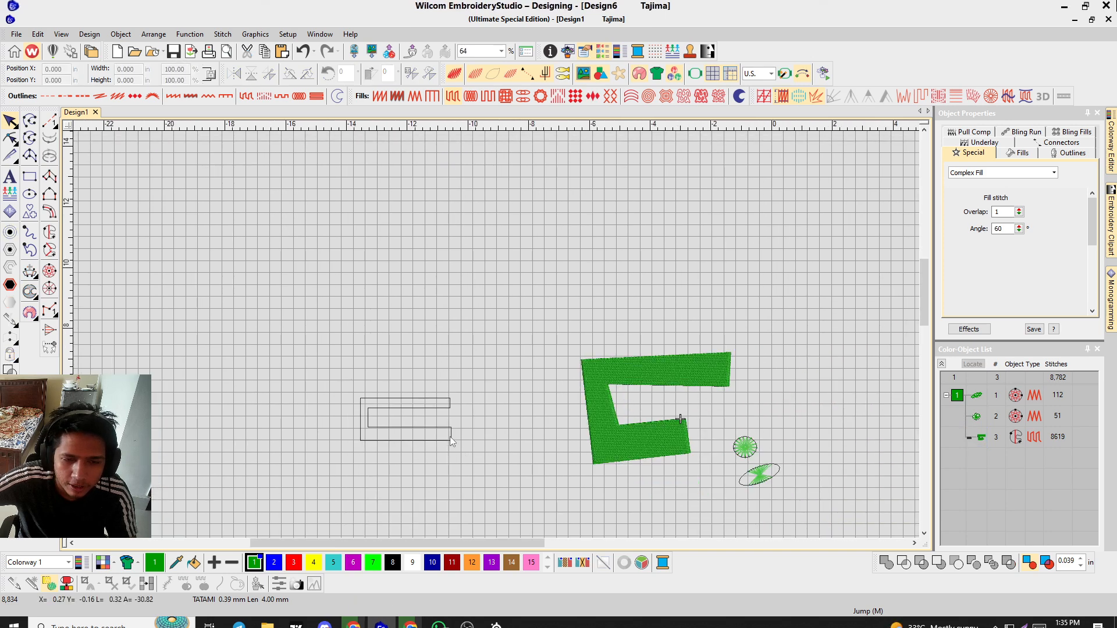
pyautogui.scroll(2, 375, 333)
# Digitize a second C-shaped Complex Fill object with eight straight boundary points above the first outline.
pyautogui.click(49, 232)
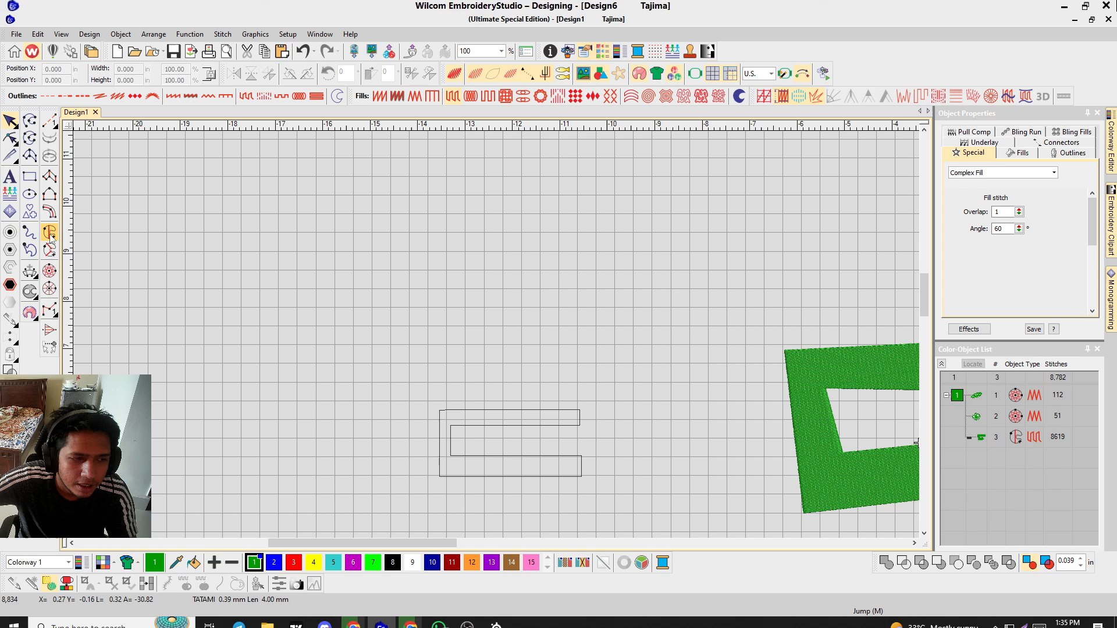
pyautogui.click(421, 230)
pyautogui.press('ctrl')
pyautogui.click(500, 230)
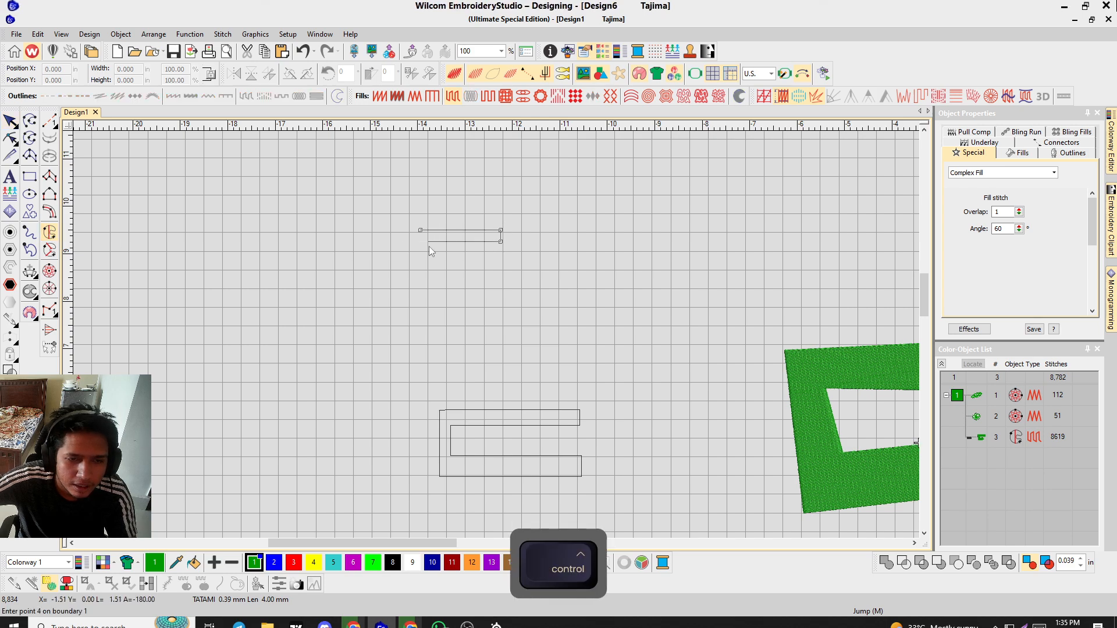
pyautogui.click(424, 241)
pyautogui.click(424, 264)
pyautogui.click(499, 264)
pyautogui.click(499, 276)
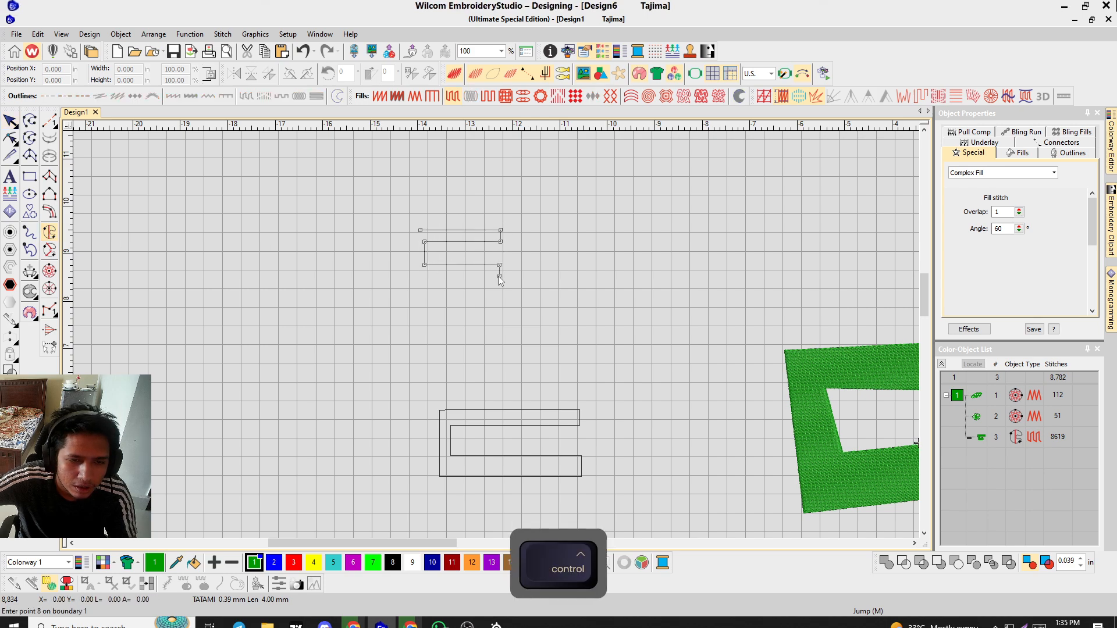
pyautogui.click(405, 276)
pyautogui.click(406, 228)
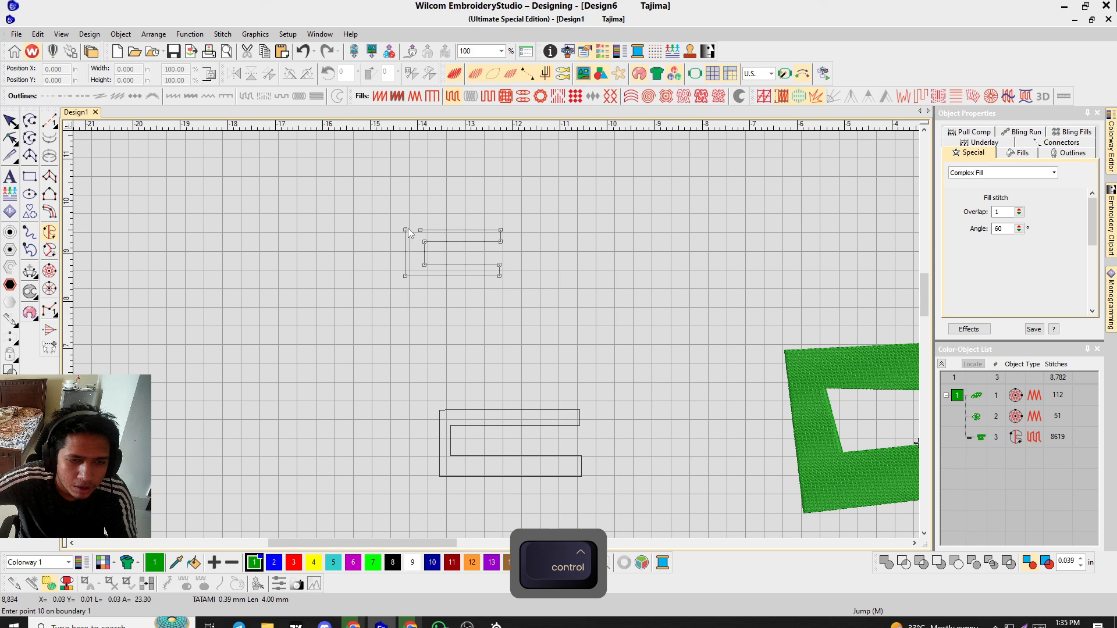
pyautogui.scroll(6, 408, 228)
pyautogui.press('Return')
pyautogui.scroll(-3, 514, 344)
pyautogui.press('Return')
pyautogui.press('Return')
pyautogui.scroll(4, 498, 336)
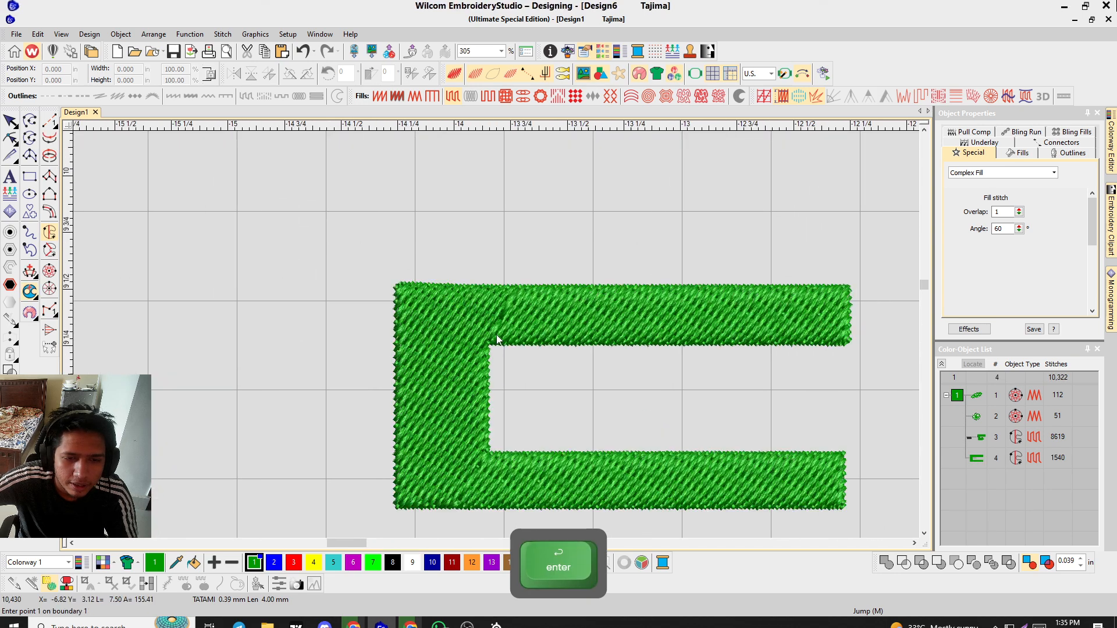
# Change the new C object's fill stitch type to Satin.
pyautogui.scroll(-2, 497, 336)
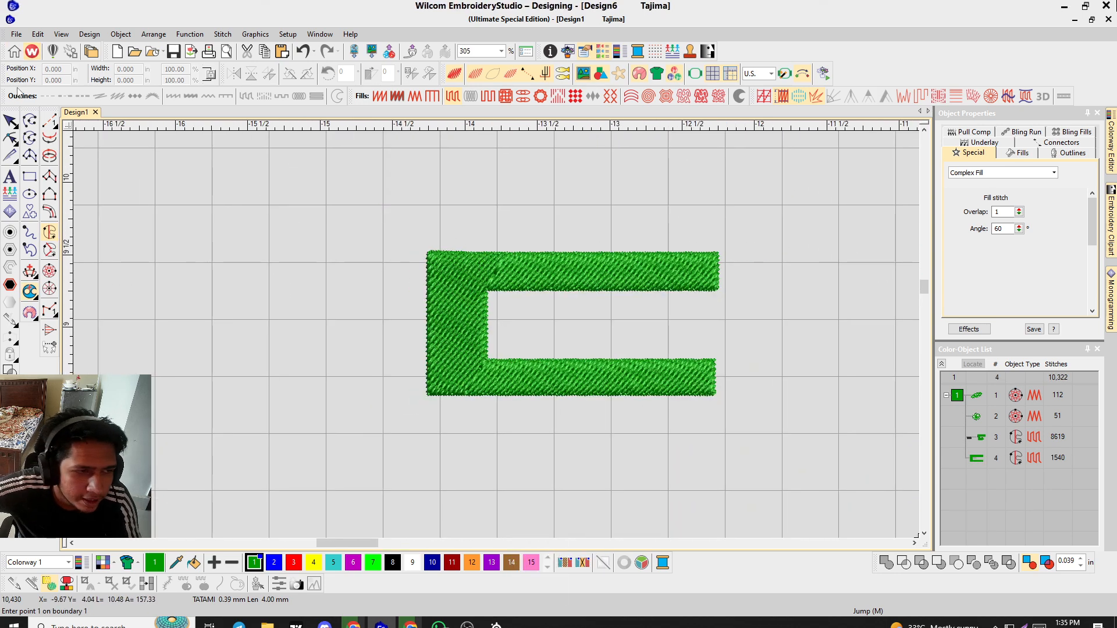
pyautogui.click(10, 122)
pyautogui.click(379, 96)
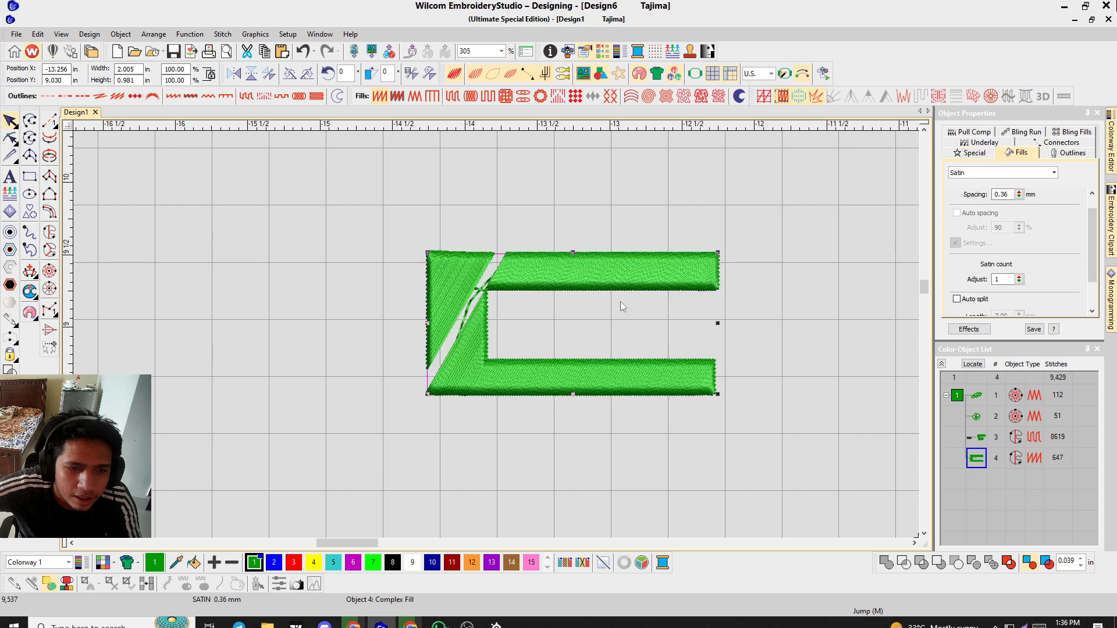
# Reshape the new C object's stitch angle line to 31°.
pyautogui.scroll(2, 499, 353)
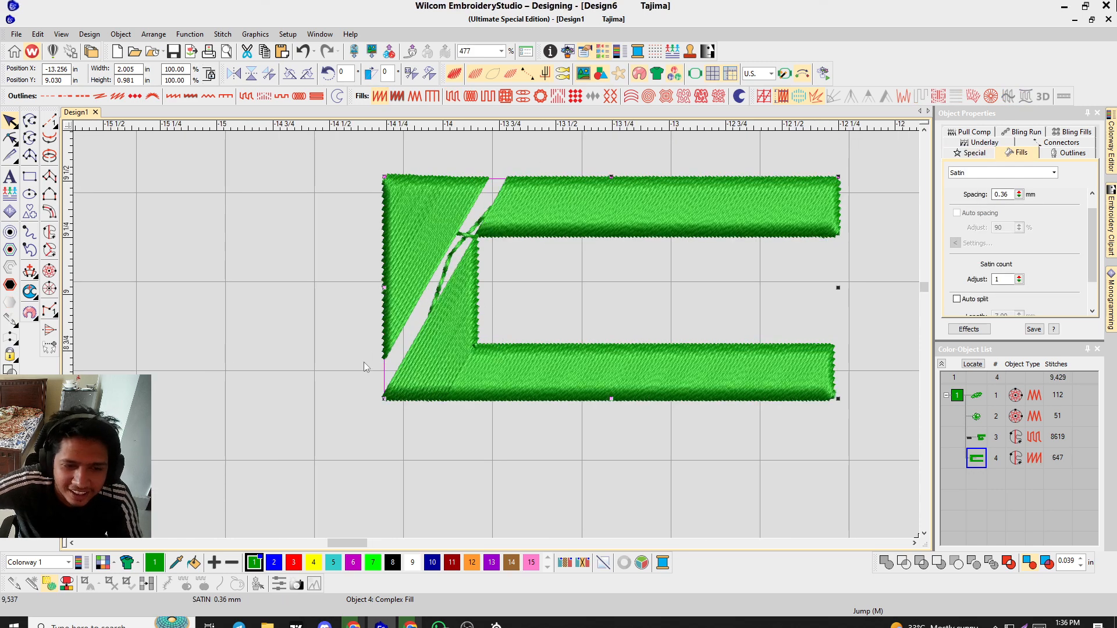
pyautogui.press('h')
pyautogui.scroll(-3, 483, 270)
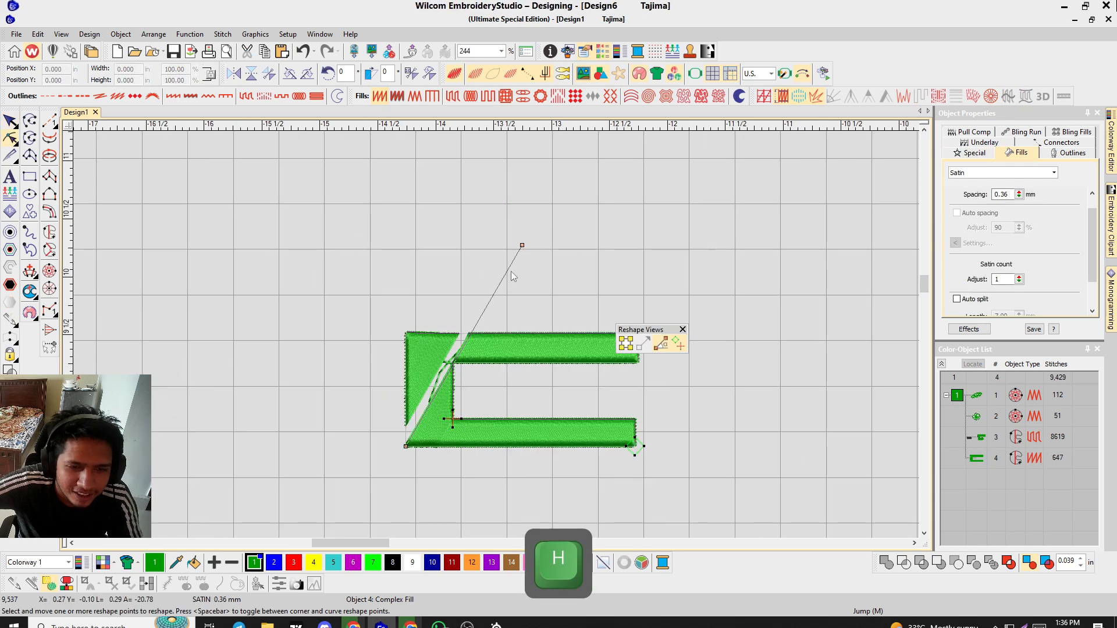
pyautogui.moveTo(522, 247); pyautogui.dragTo(470, 409)
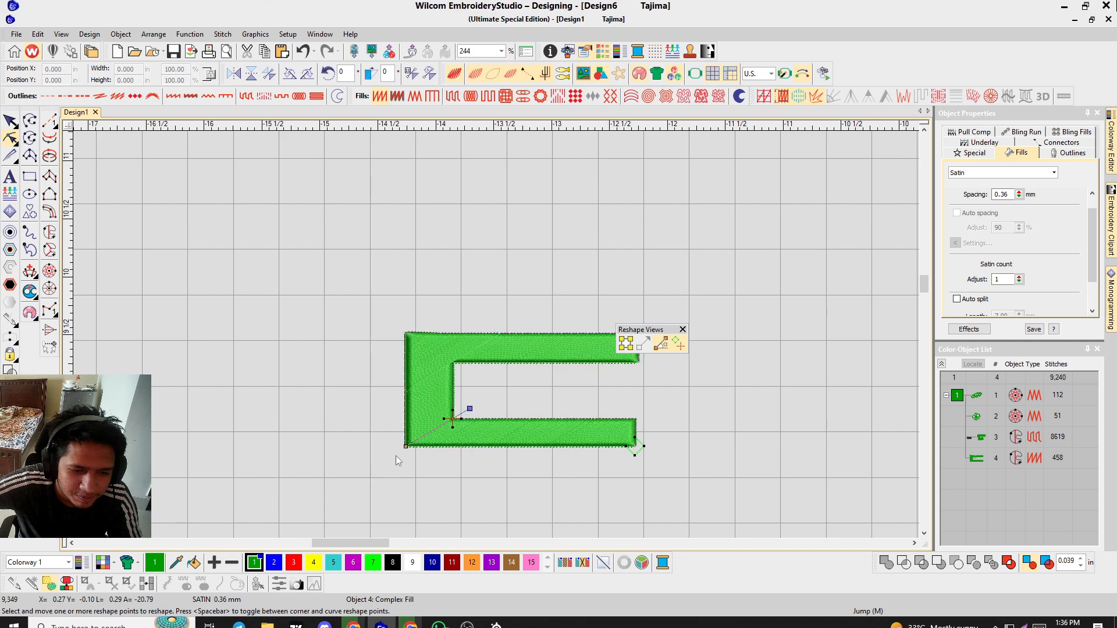
pyautogui.scroll(4, 428, 388)
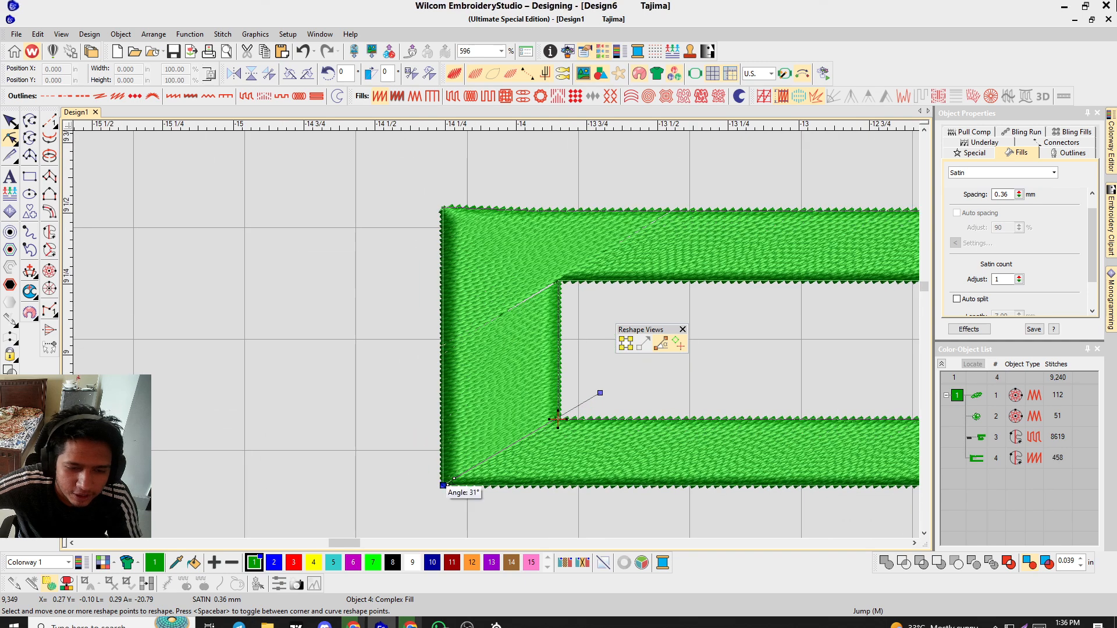
pyautogui.moveTo(442, 484); pyautogui.dragTo(418, 501)
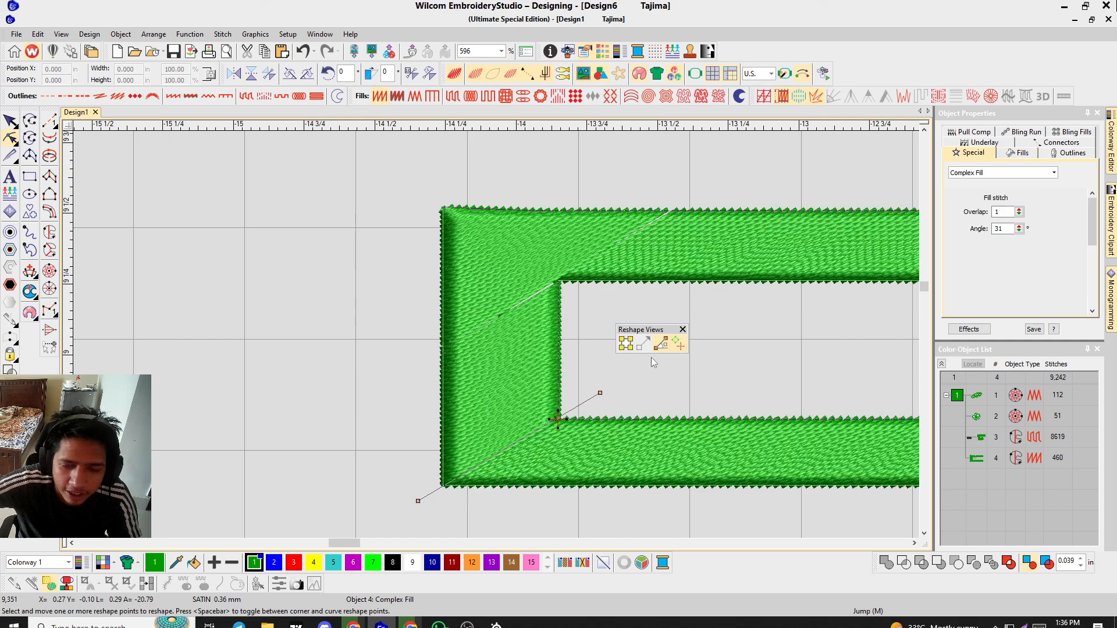
# Reselect the new C object and inspect its stitching up close.
pyautogui.click(10, 121)
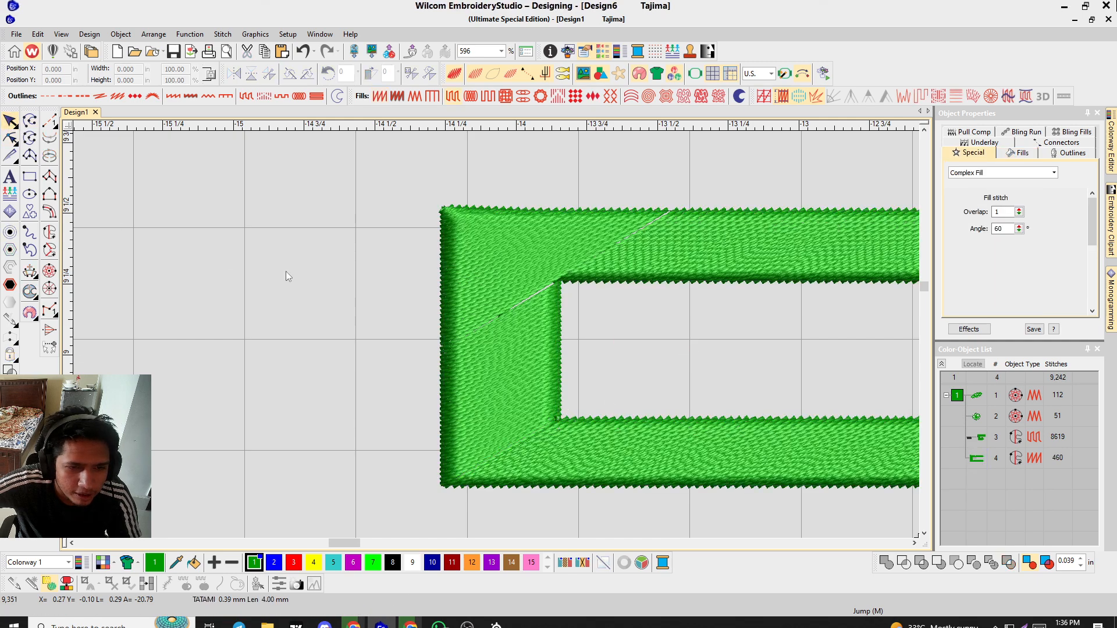
pyautogui.scroll(-2, 410, 341)
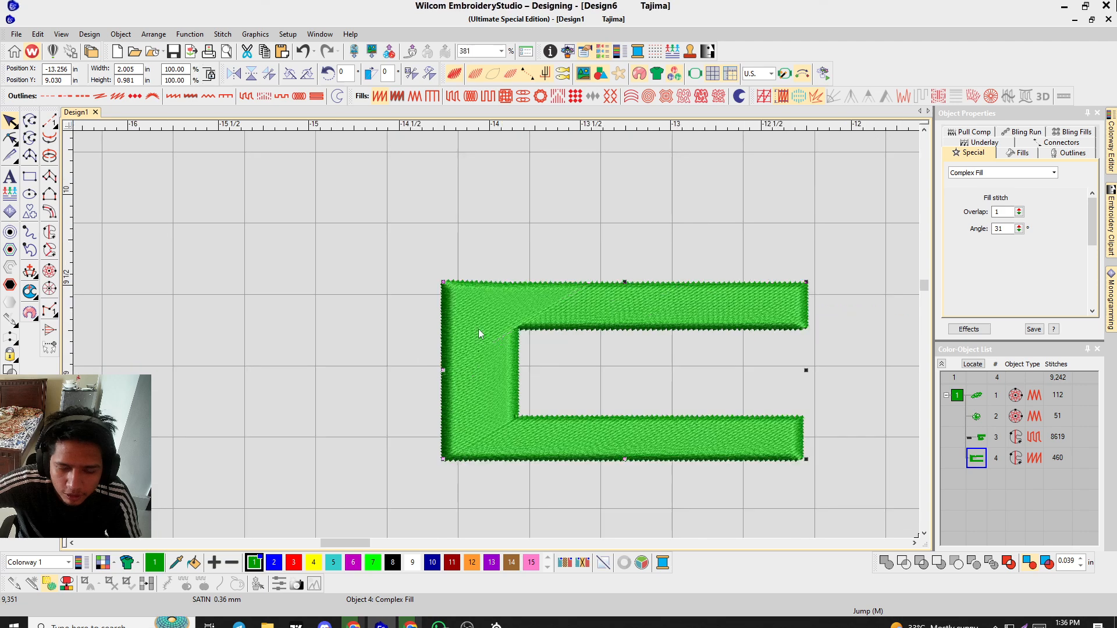
pyautogui.click(522, 179)
pyautogui.press('o')
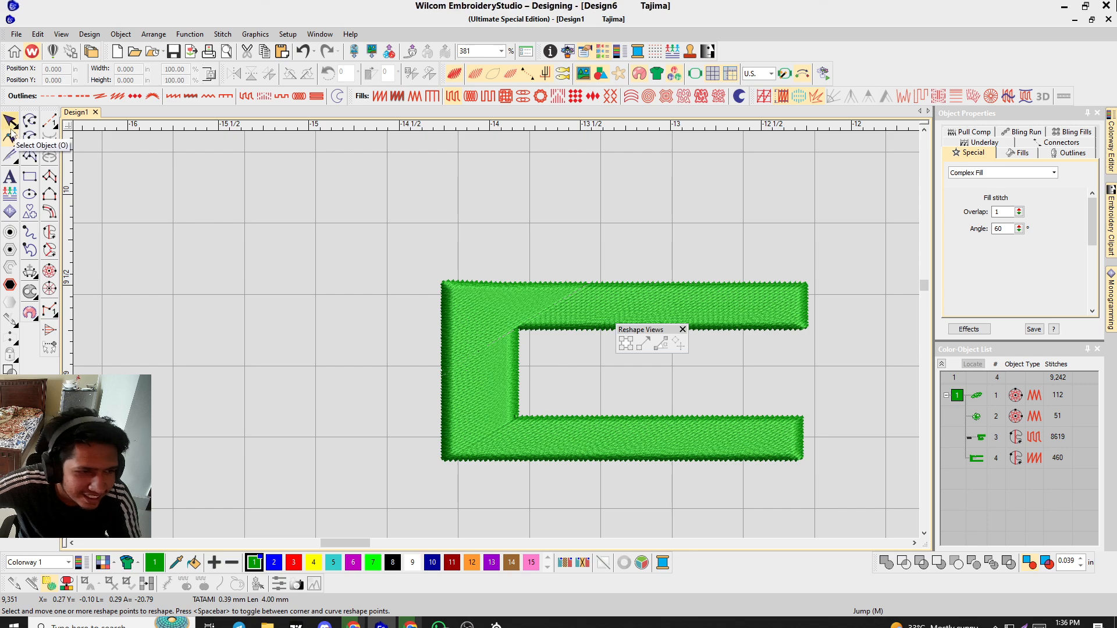
pyautogui.press('o')
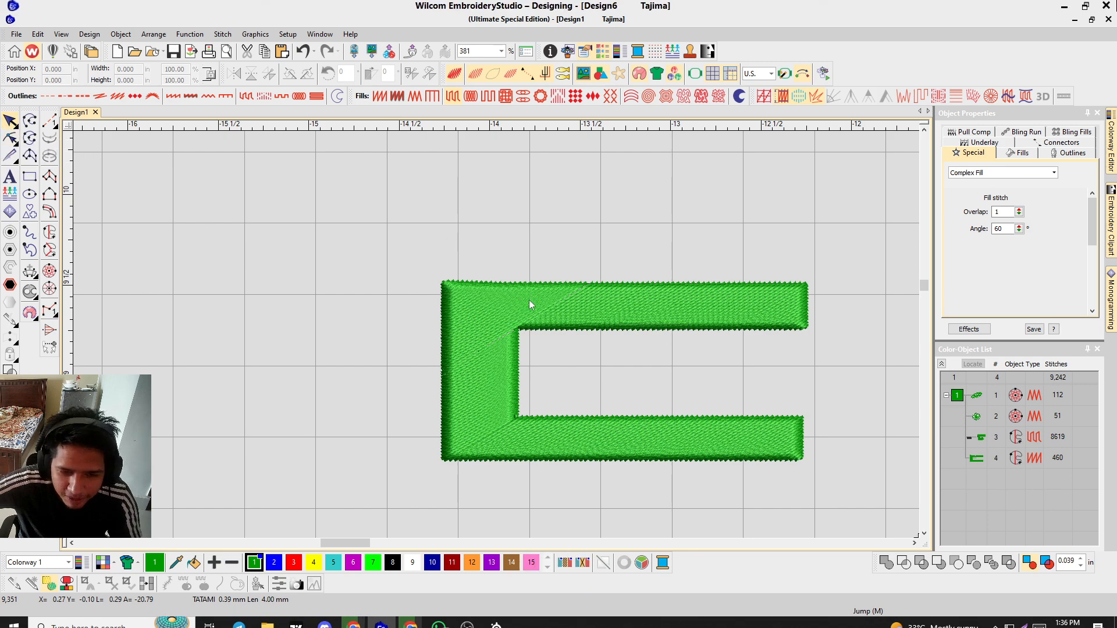
pyautogui.click(559, 305)
pyautogui.scroll(2, 473, 357)
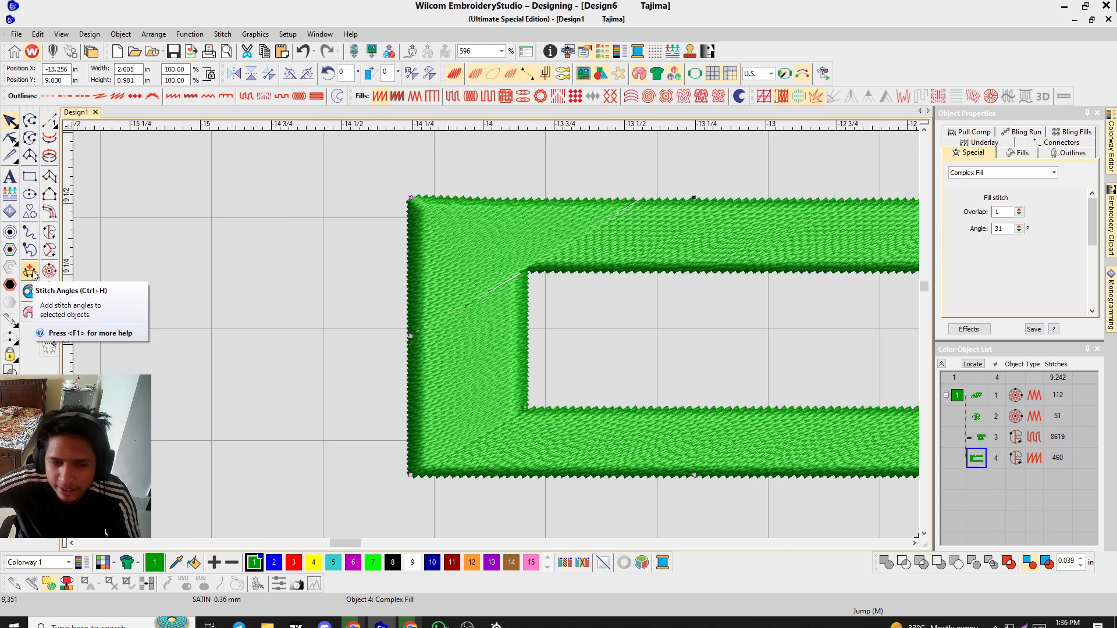
pyautogui.scroll(-1, 573, 303)
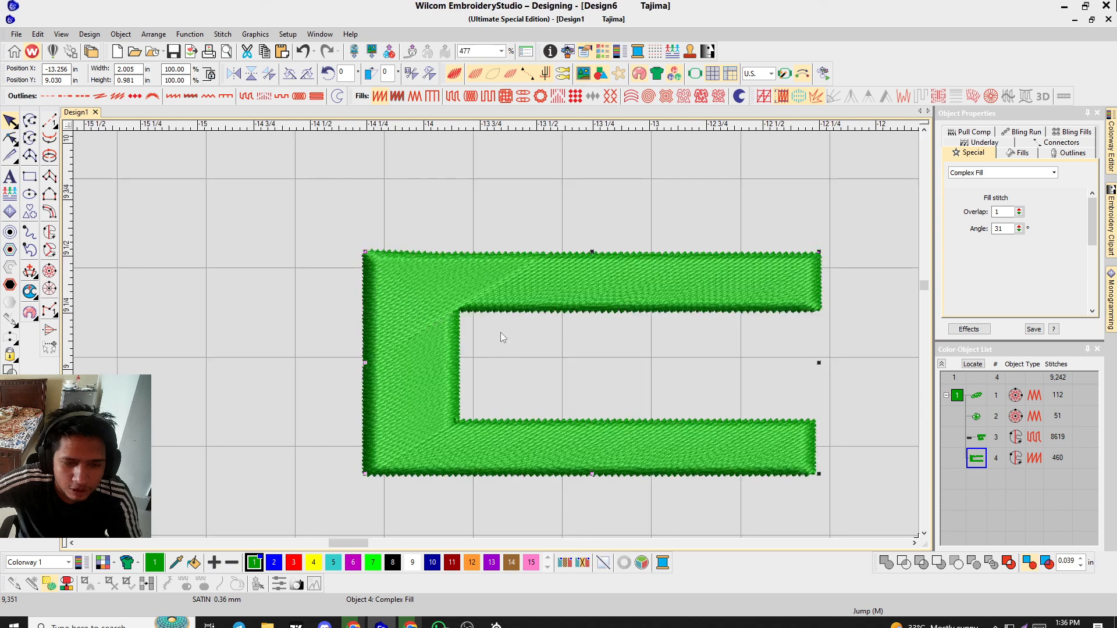
# Add stitch angle lines across each arm and corner of the C object to turn it into a Complex Turning fill.
pyautogui.hotkey('ctrl', 'h')
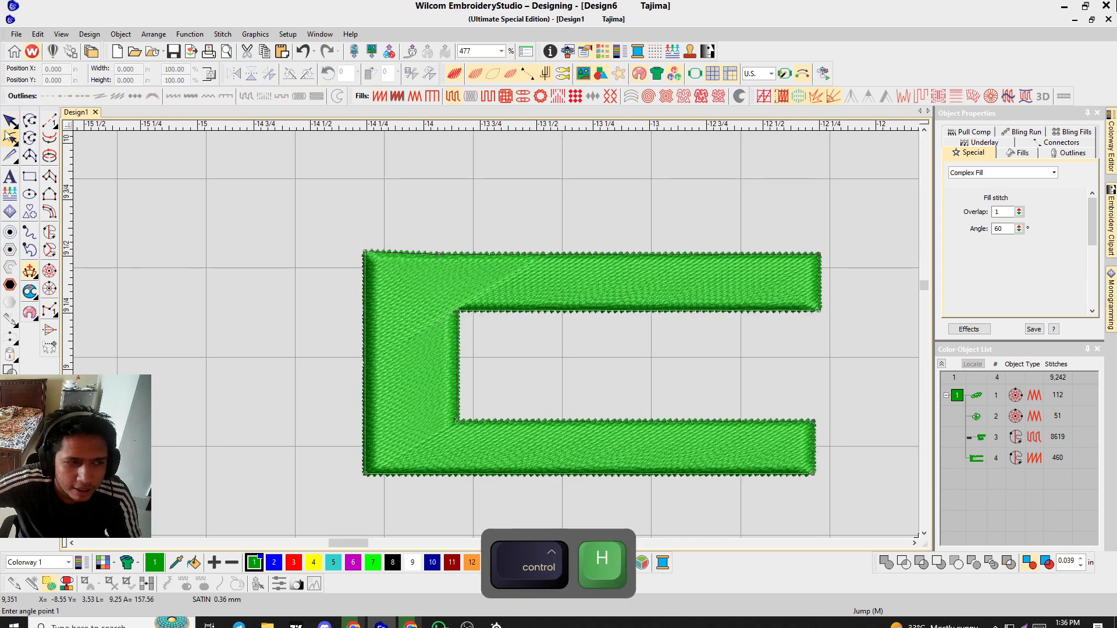
pyautogui.click(8, 122)
pyautogui.click(249, 316)
pyautogui.click(367, 320)
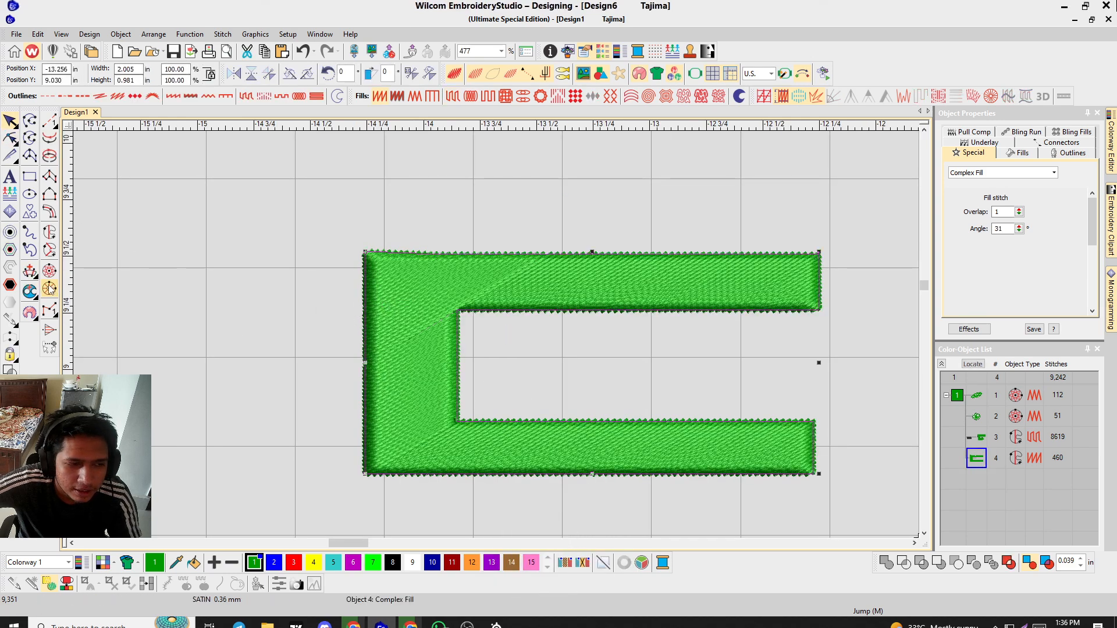
pyautogui.hotkey('ctrl', 'h')
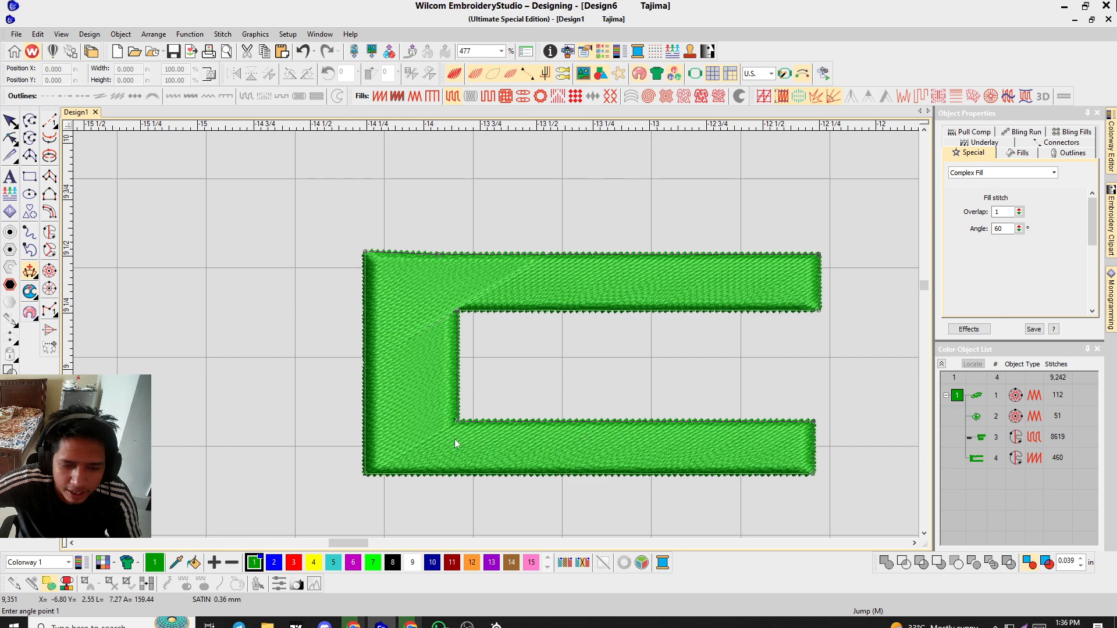
pyautogui.scroll(1, 498, 339)
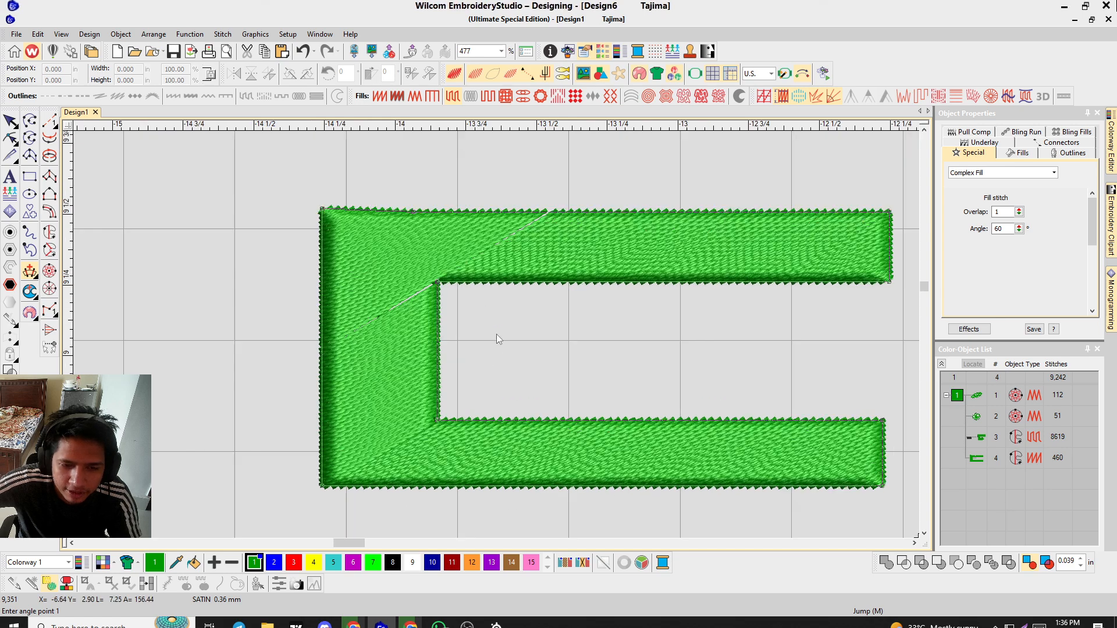
pyautogui.click(864, 408)
pyautogui.keyDown('ctrl'); pyautogui.click(863, 494); pyautogui.keyUp('ctrl')
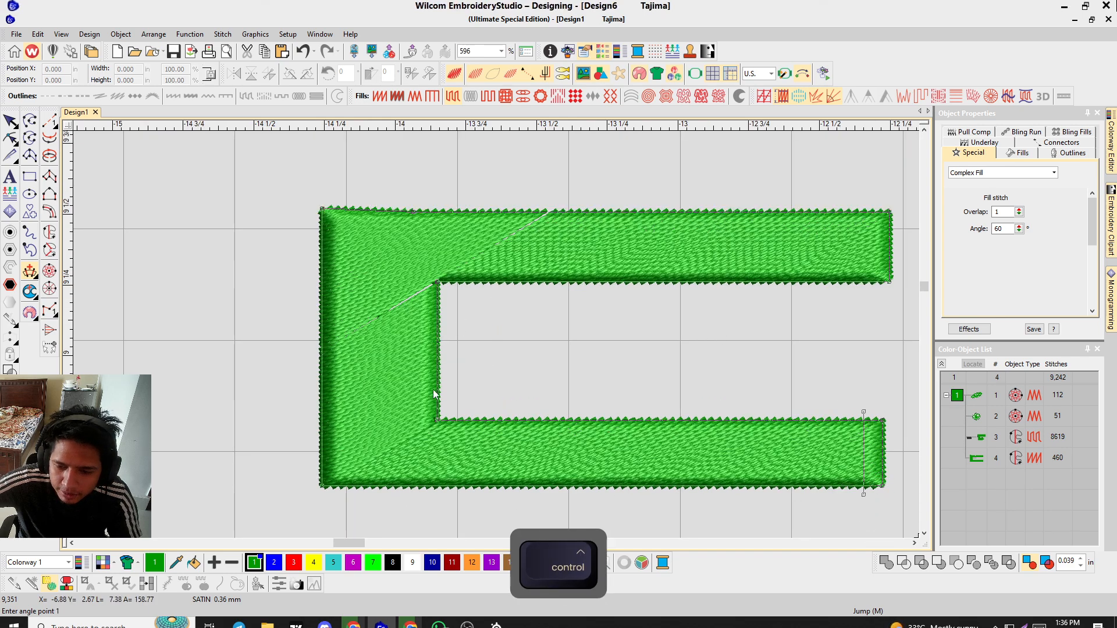
pyautogui.click(482, 407)
pyautogui.keyDown('ctrl'); pyautogui.click(481, 494); pyautogui.keyUp('ctrl')
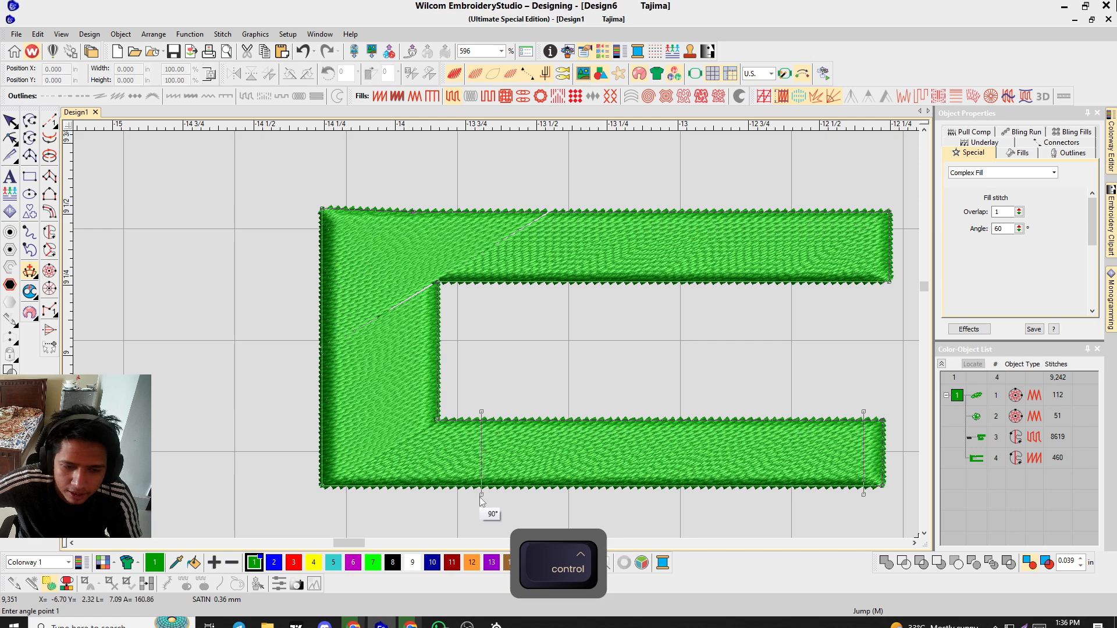
pyautogui.keyDown('ctrl'); pyautogui.click(321, 490); pyautogui.keyUp('ctrl')
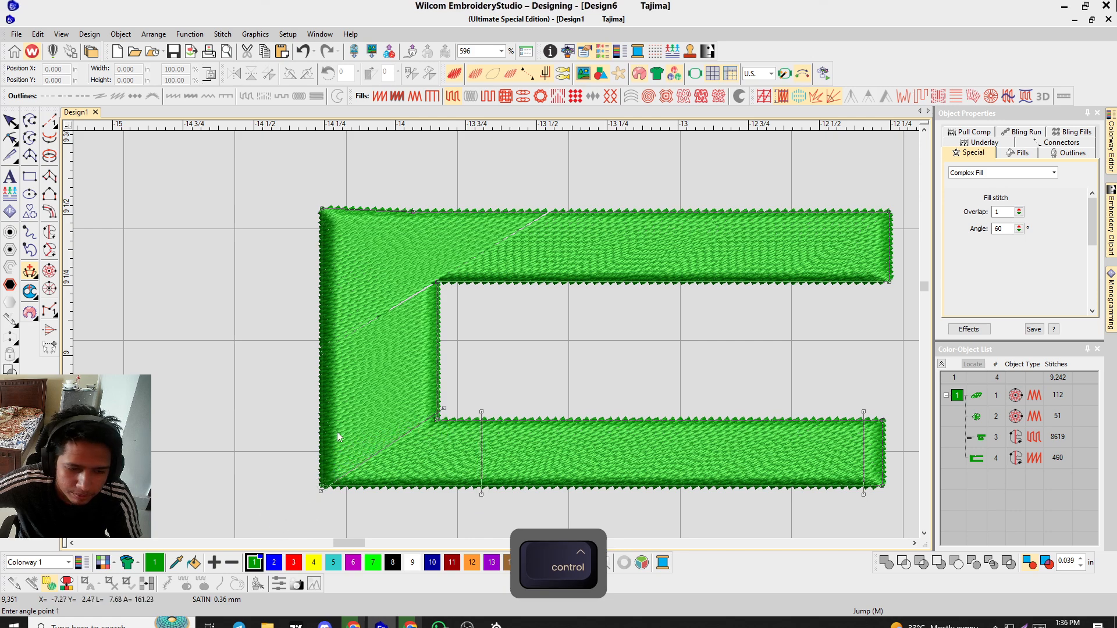
pyautogui.click(469, 355)
pyautogui.keyDown('ctrl'); pyautogui.click(279, 362); pyautogui.keyUp('ctrl')
pyautogui.click(443, 290)
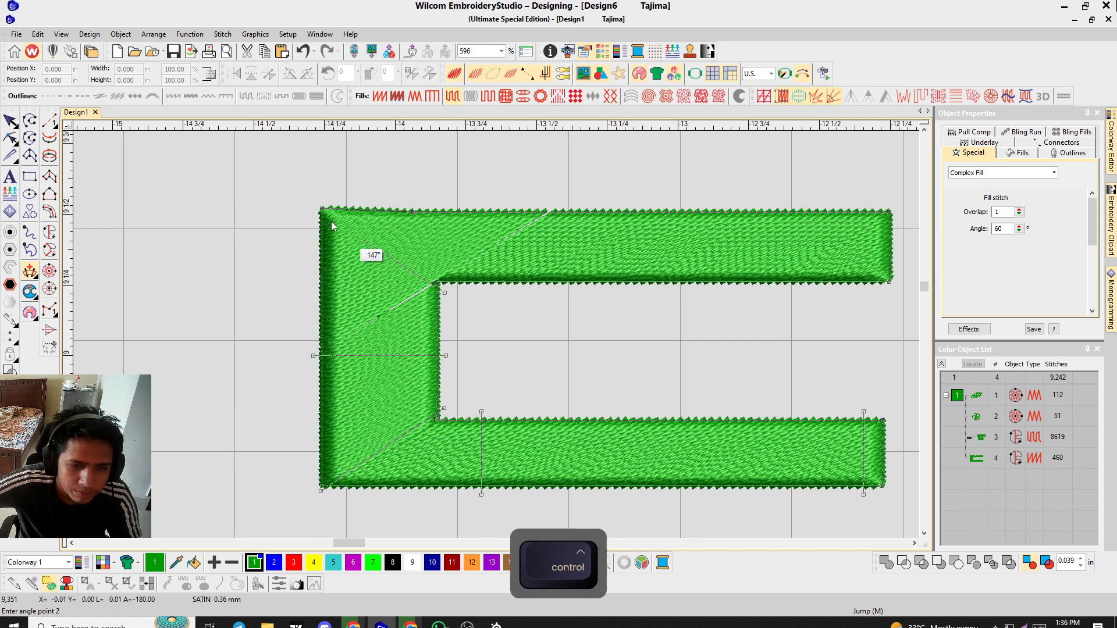
pyautogui.keyDown('ctrl'); pyautogui.click(251, 159); pyautogui.keyUp('ctrl')
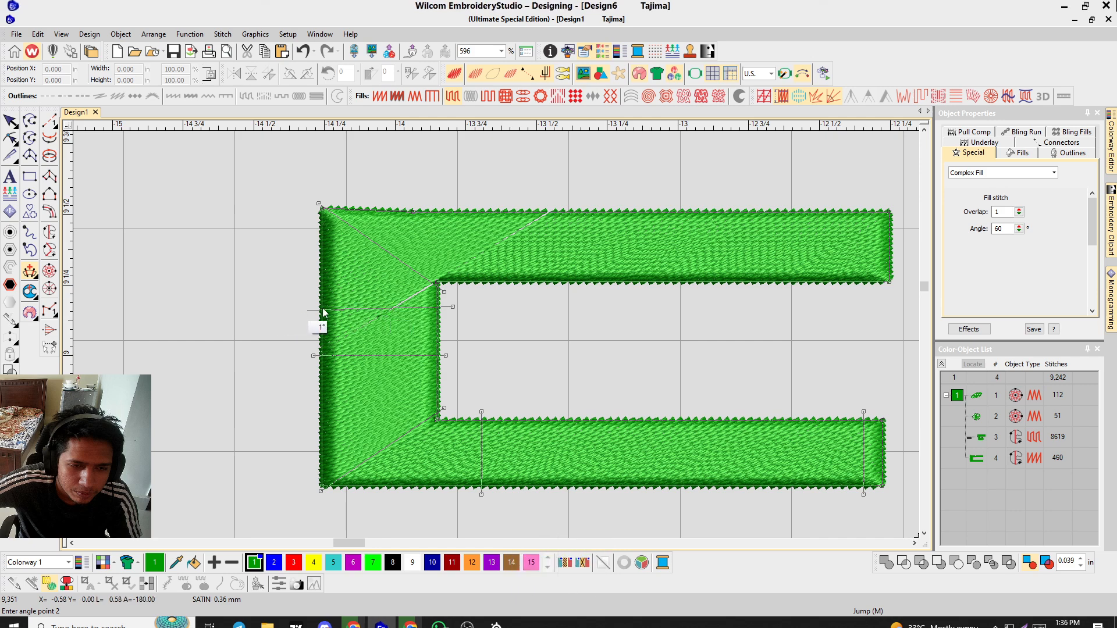
pyautogui.click(470, 289)
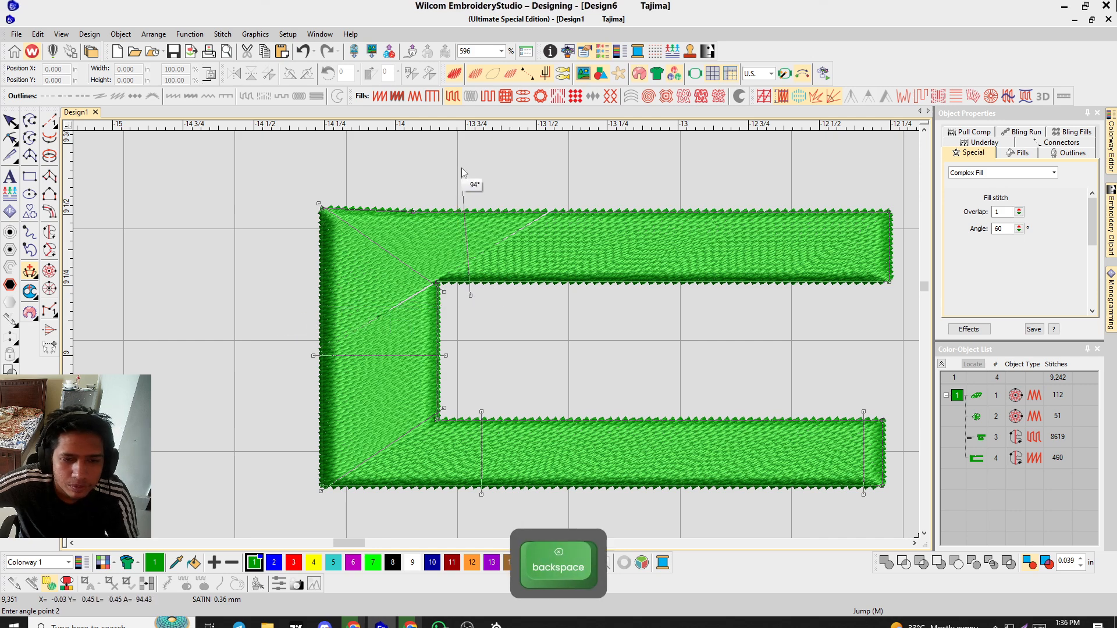
pyautogui.keyDown('ctrl'); pyautogui.click(483, 186); pyautogui.keyUp('ctrl')
pyautogui.click(844, 290)
pyautogui.keyDown('ctrl'); pyautogui.click(850, 170); pyautogui.keyUp('ctrl')
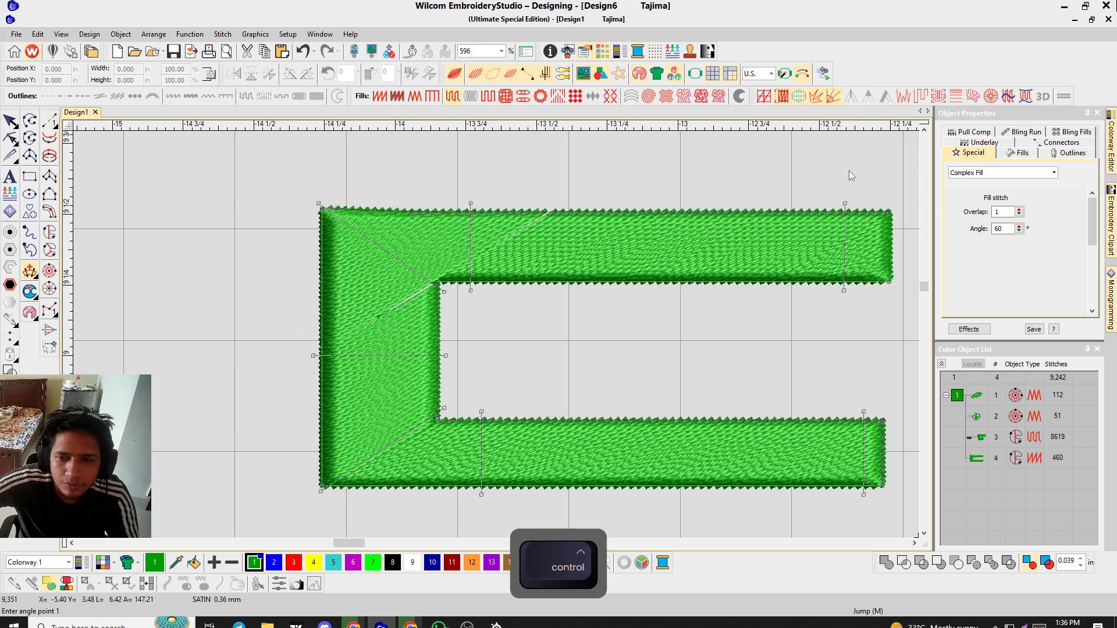
pyautogui.press('Return')
# Inspect the C object's turning stitches with and without the realistic stitch view, and reselect it.
pyautogui.press('t')
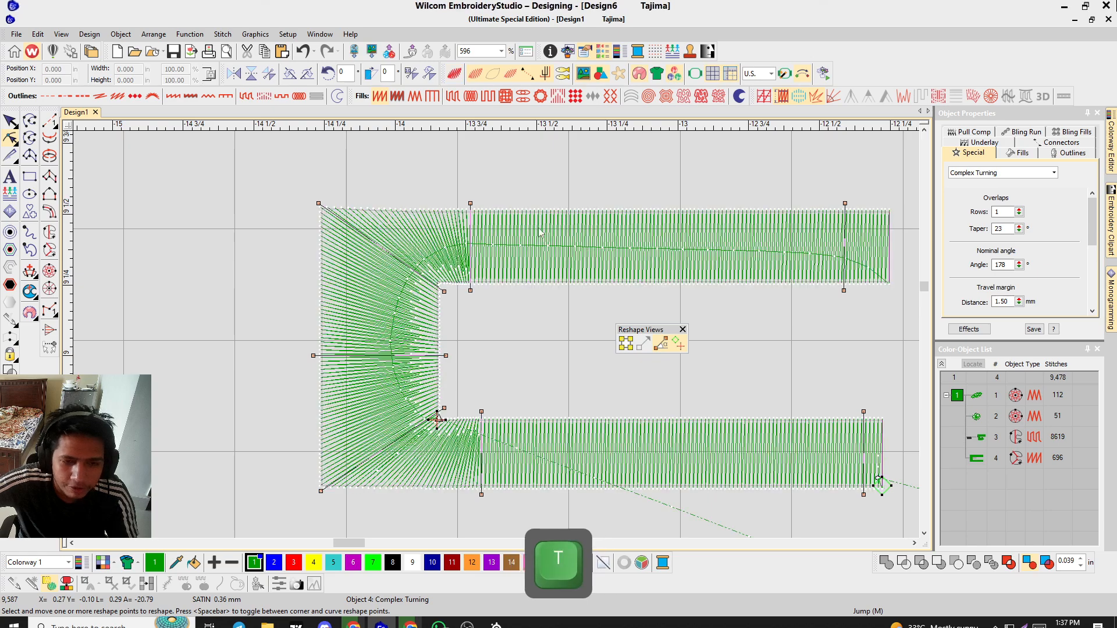
pyautogui.scroll(3, 544, 230)
pyautogui.scroll(-4, 395, 304)
pyautogui.scroll(3, 496, 340)
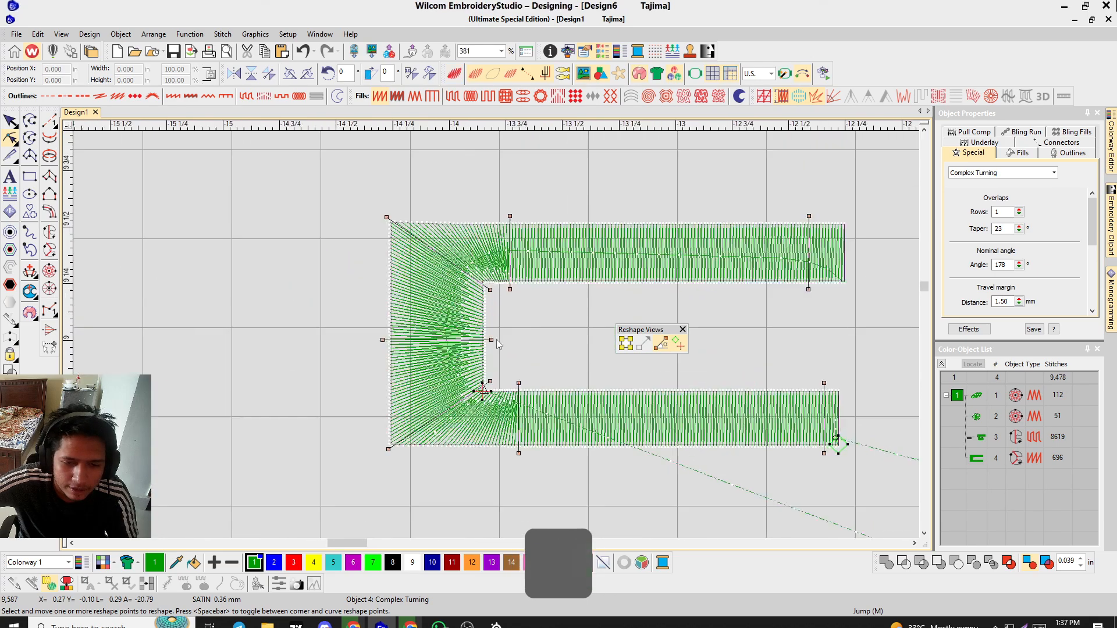
pyautogui.scroll(-1, 497, 337)
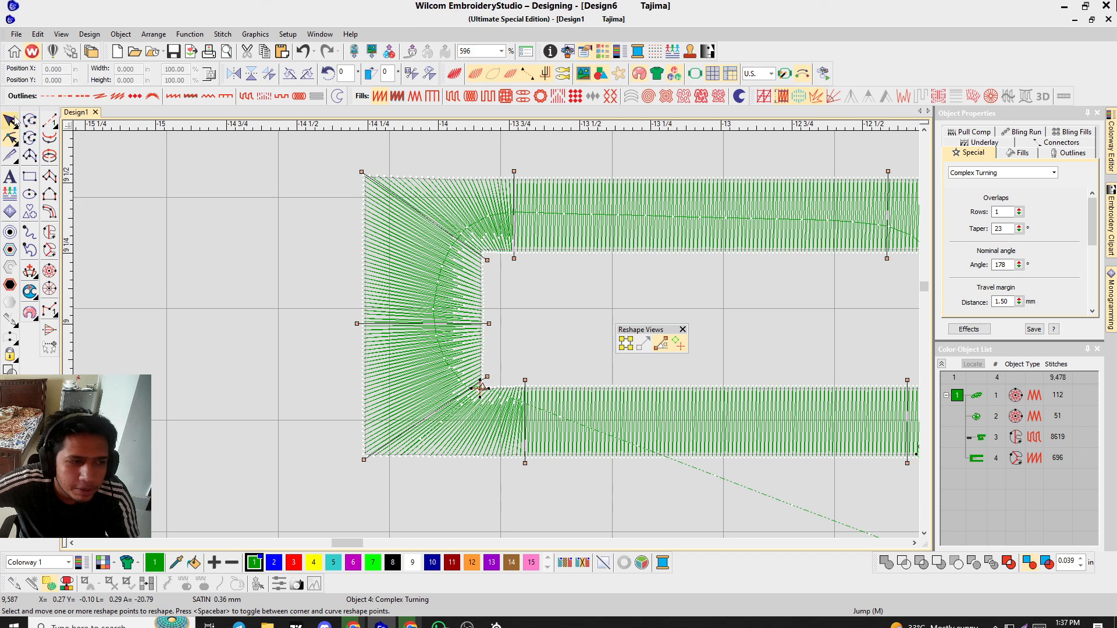
pyautogui.click(14, 122)
pyautogui.click(497, 334)
pyautogui.scroll(-4, 497, 335)
pyautogui.press('t')
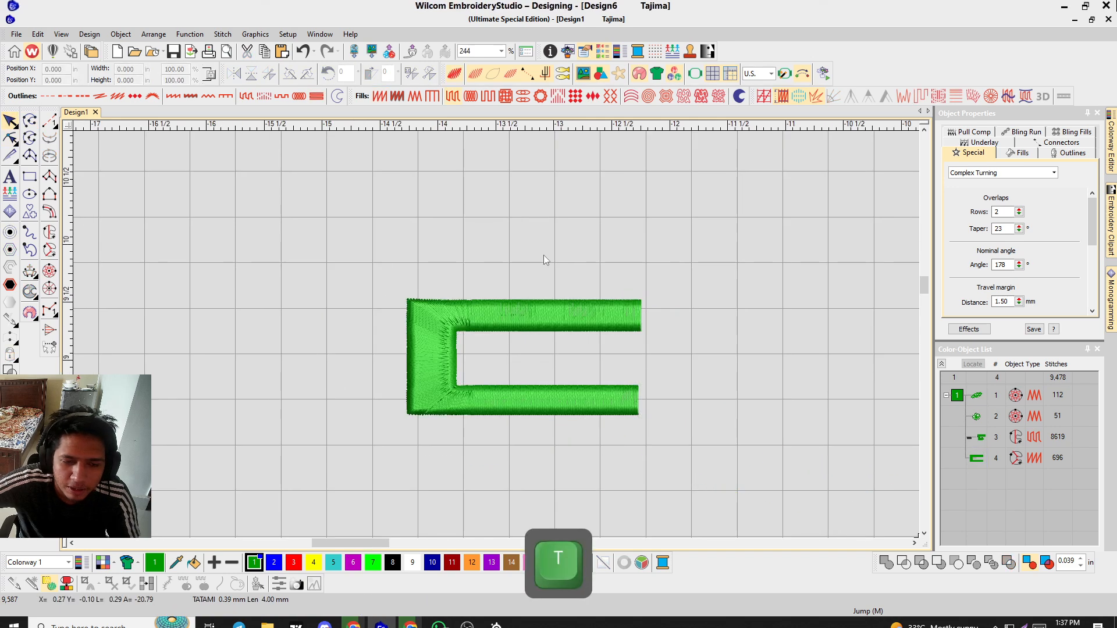
pyautogui.scroll(3, 497, 333)
pyautogui.click(481, 270)
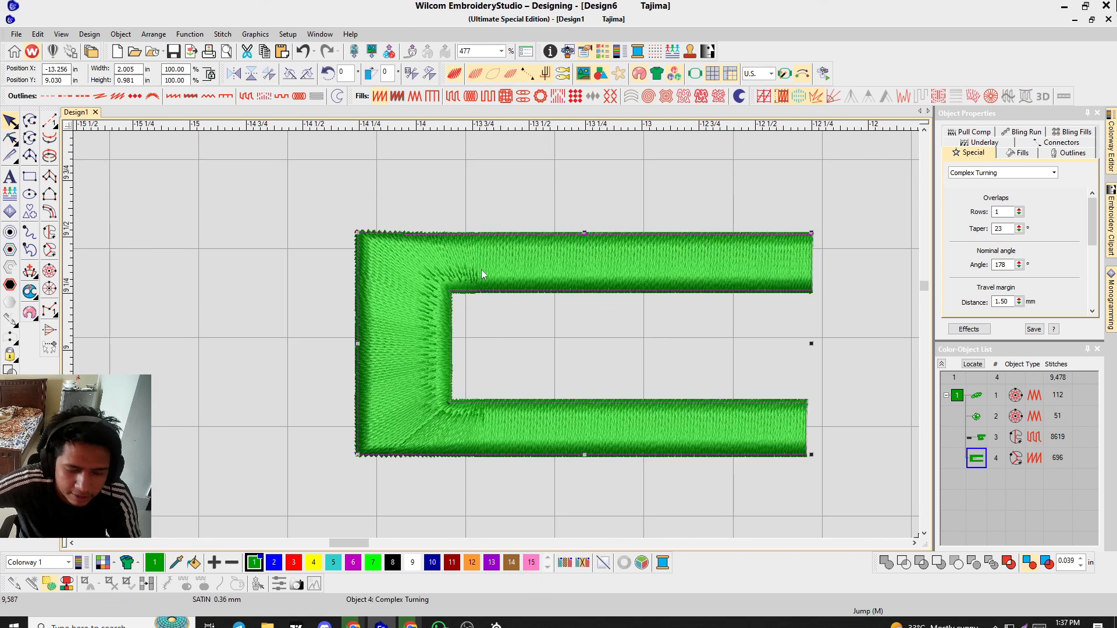
# Try deleting an angle point and dragging a boundary node of the C object in Reshape mode.
pyautogui.press('h')
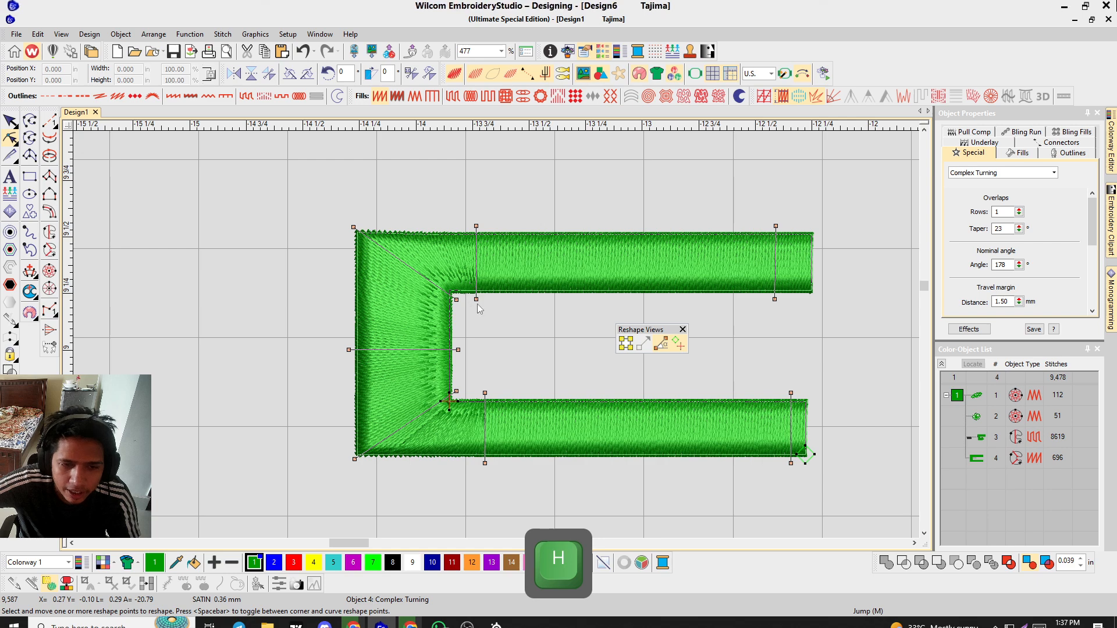
pyautogui.click(476, 299)
pyautogui.press('Delete')
pyautogui.moveTo(464, 295); pyautogui.dragTo(454, 391)
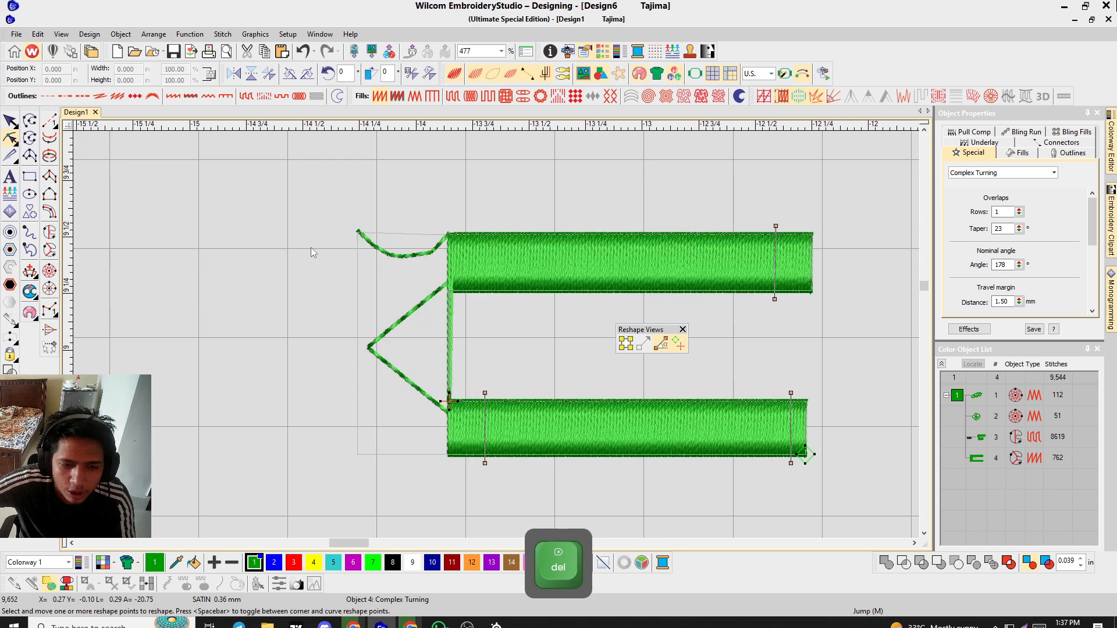
pyautogui.press('Escape')
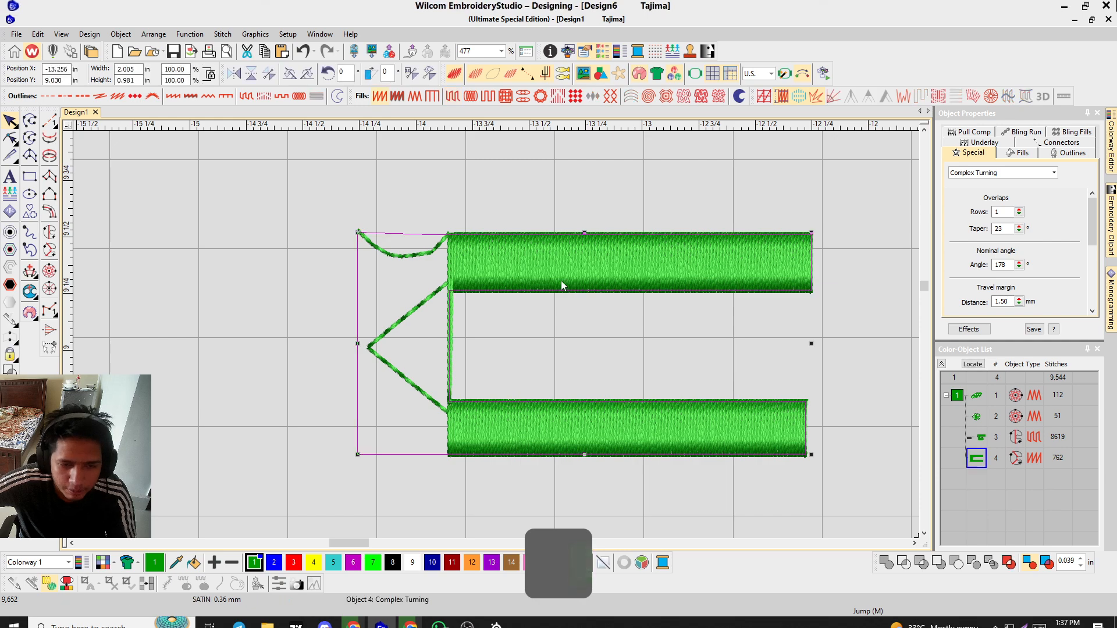
# Try switching the C object to a Complex Fill and zoom out to review it.
pyautogui.press('F3')
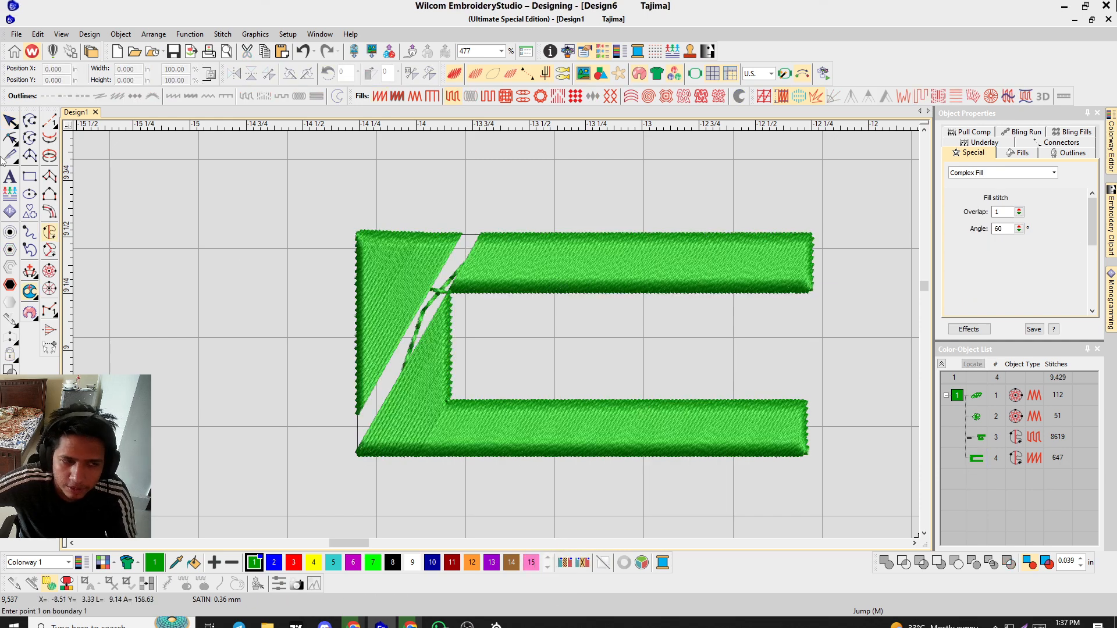
pyautogui.click(9, 120)
pyautogui.click(462, 302)
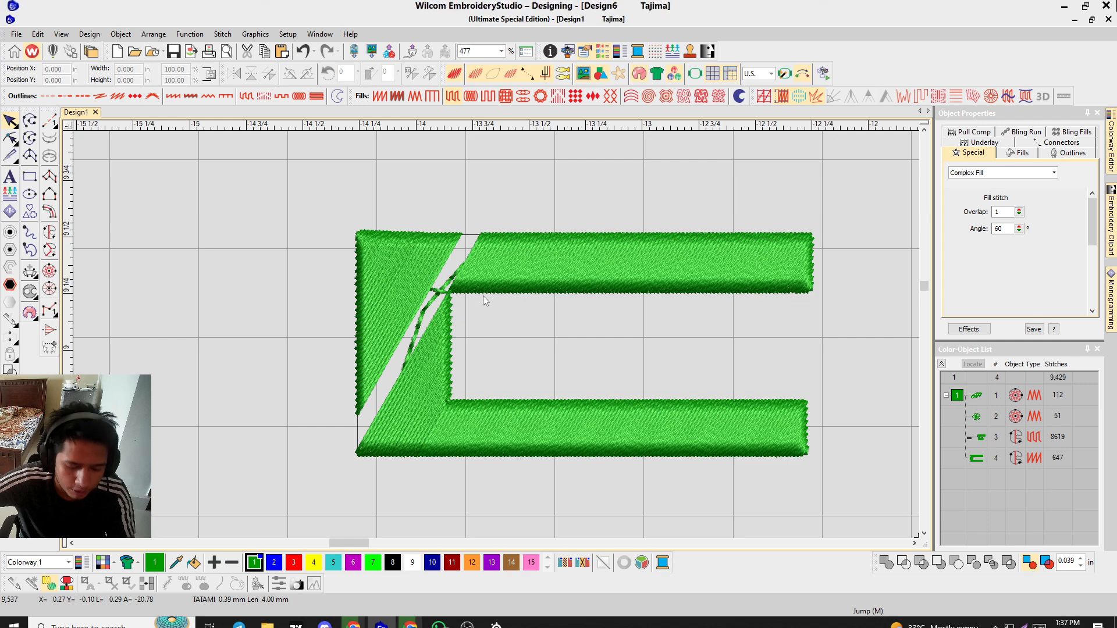
pyautogui.scroll(-7, 459, 326)
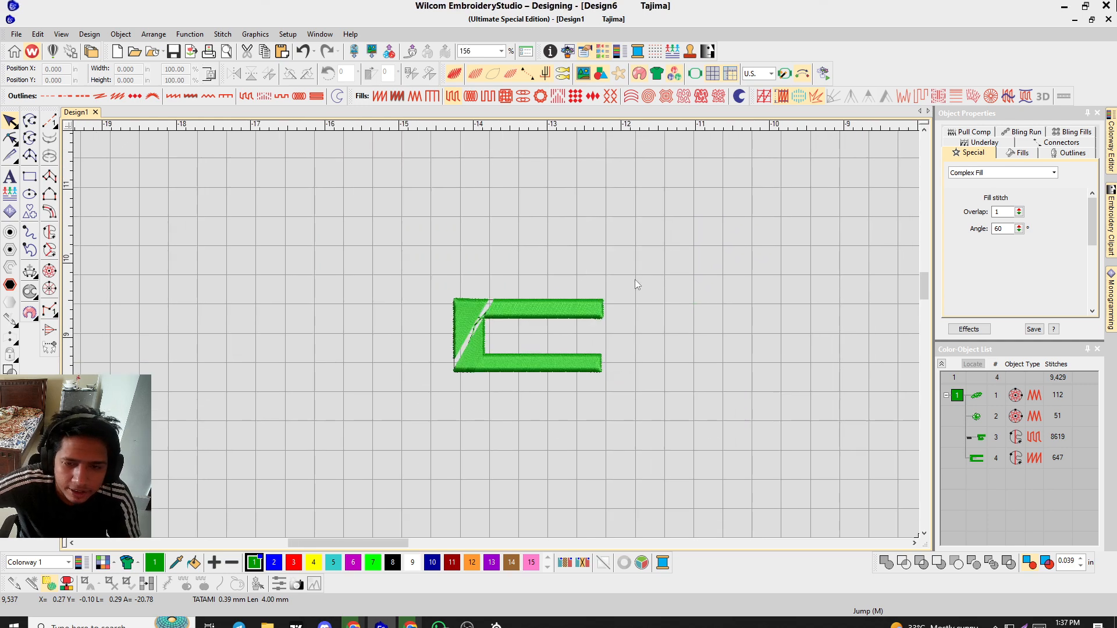
pyautogui.scroll(4, 344, 376)
pyautogui.click(502, 331)
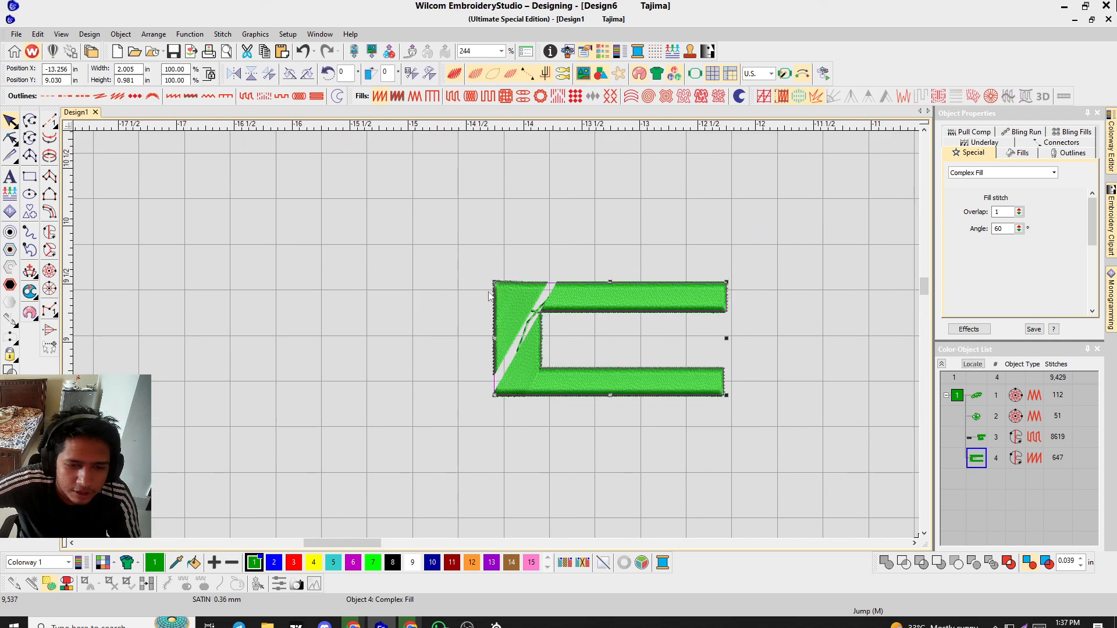
# Undo the recent fill-type and reshape changes to the C object.
pyautogui.hotkey('ctrl', 'z')
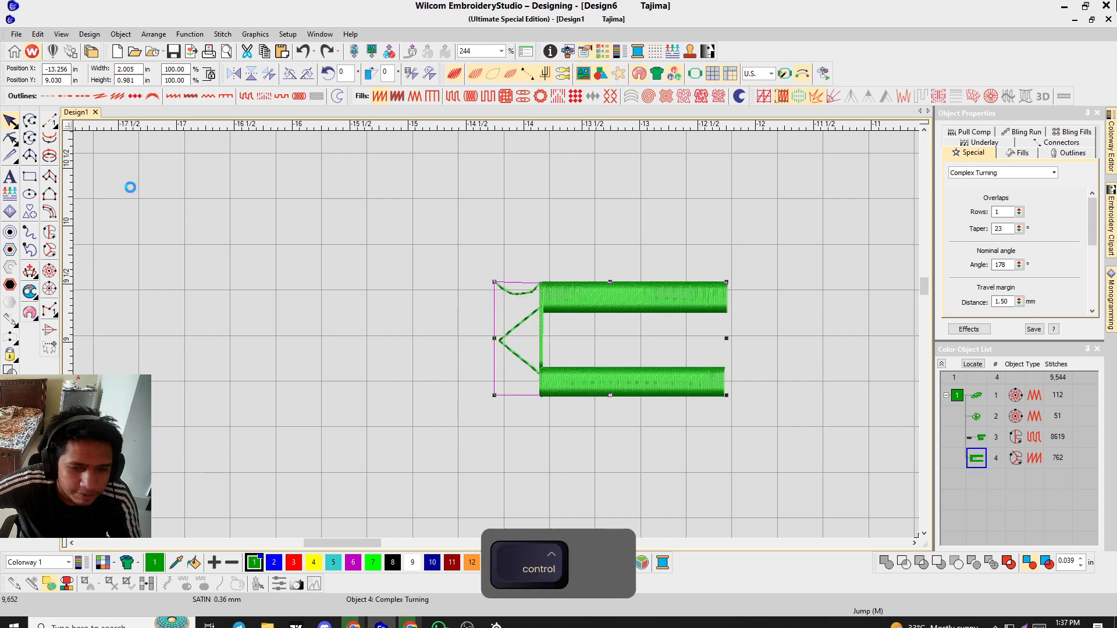
pyautogui.hotkey('ctrl', 'z')
pyautogui.click(175, 193)
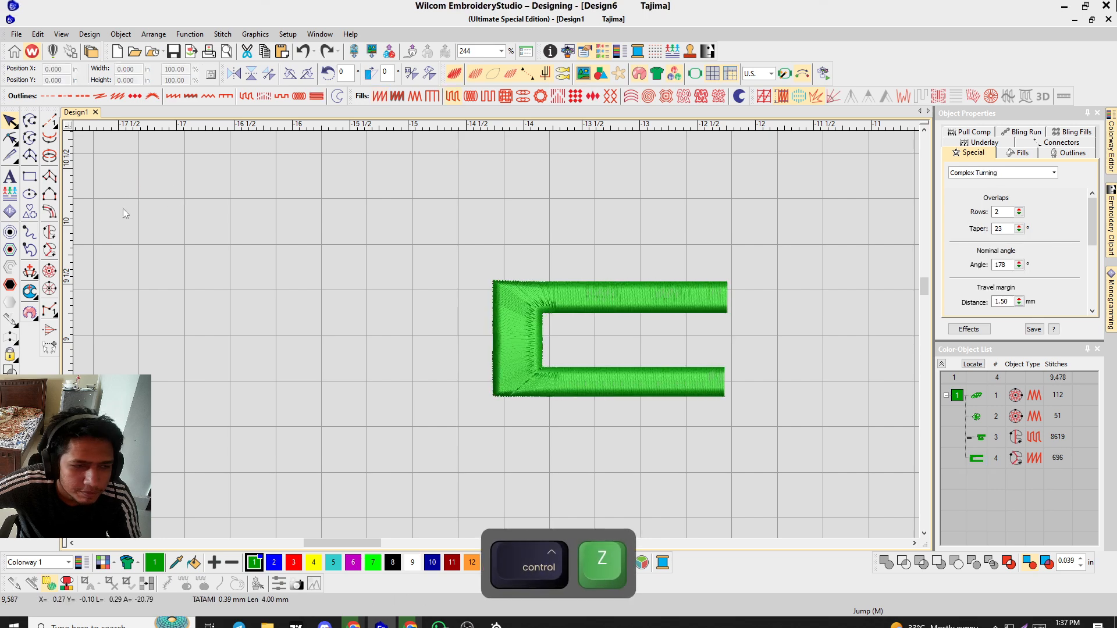
pyautogui.hotkey('ctrl', 'z')
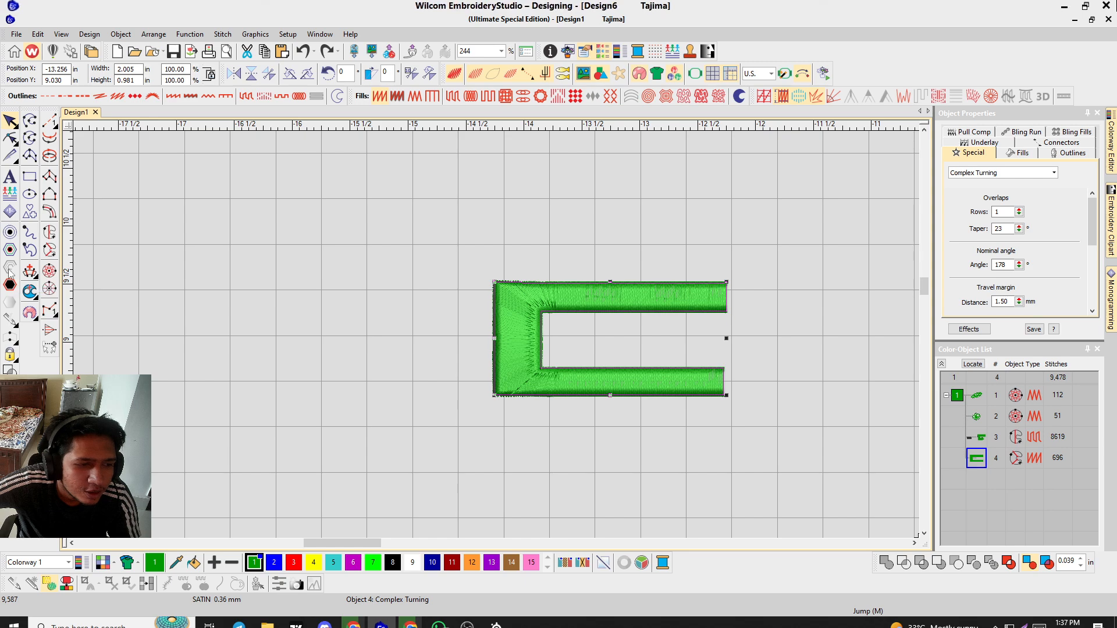
# Create a simple offset run outline around the C object with the default settings.
pyautogui.click(10, 233)
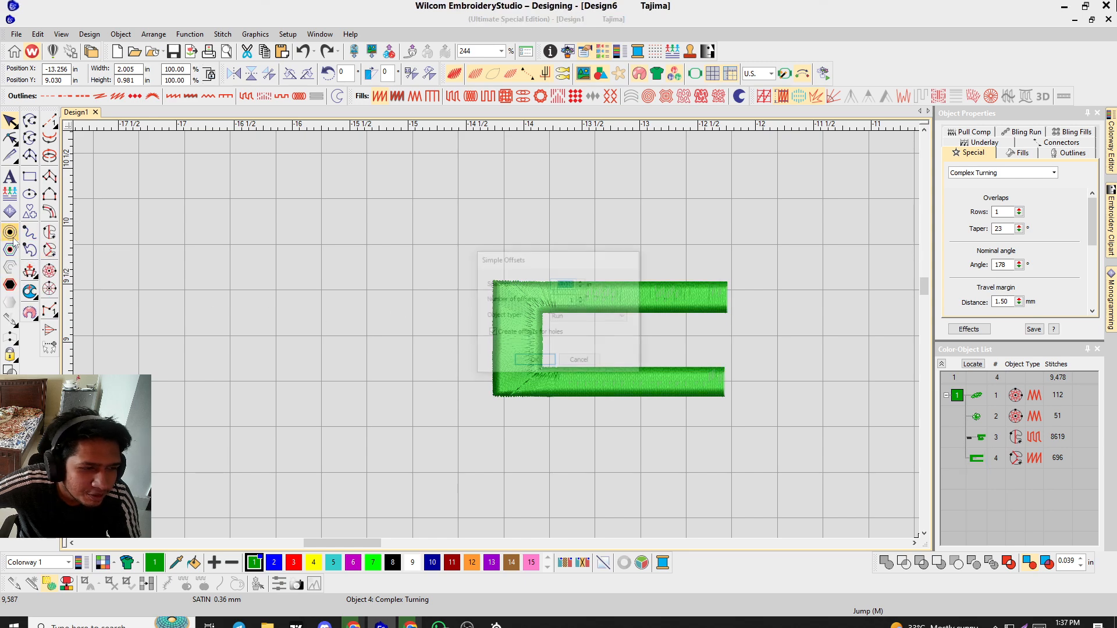
pyautogui.click(530, 363)
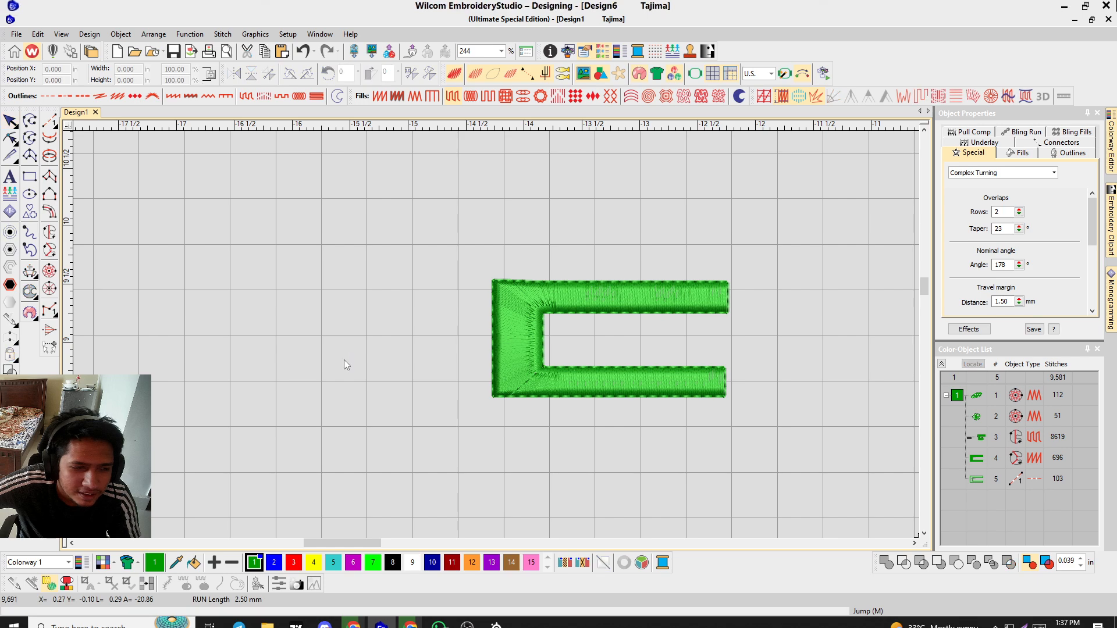
pyautogui.click(494, 337)
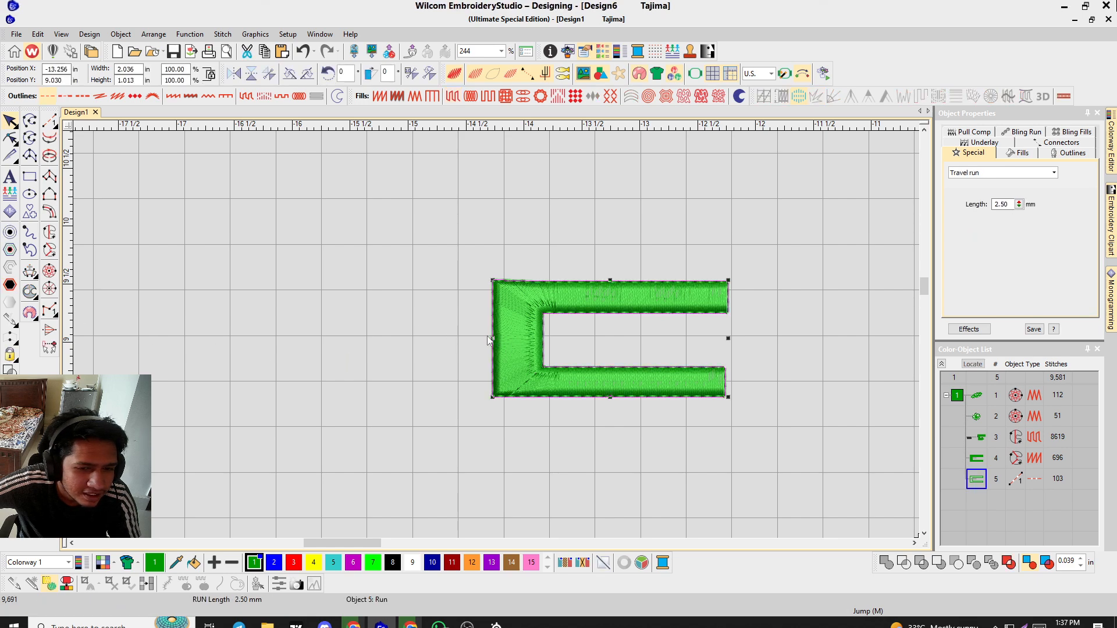
pyautogui.click(10, 284)
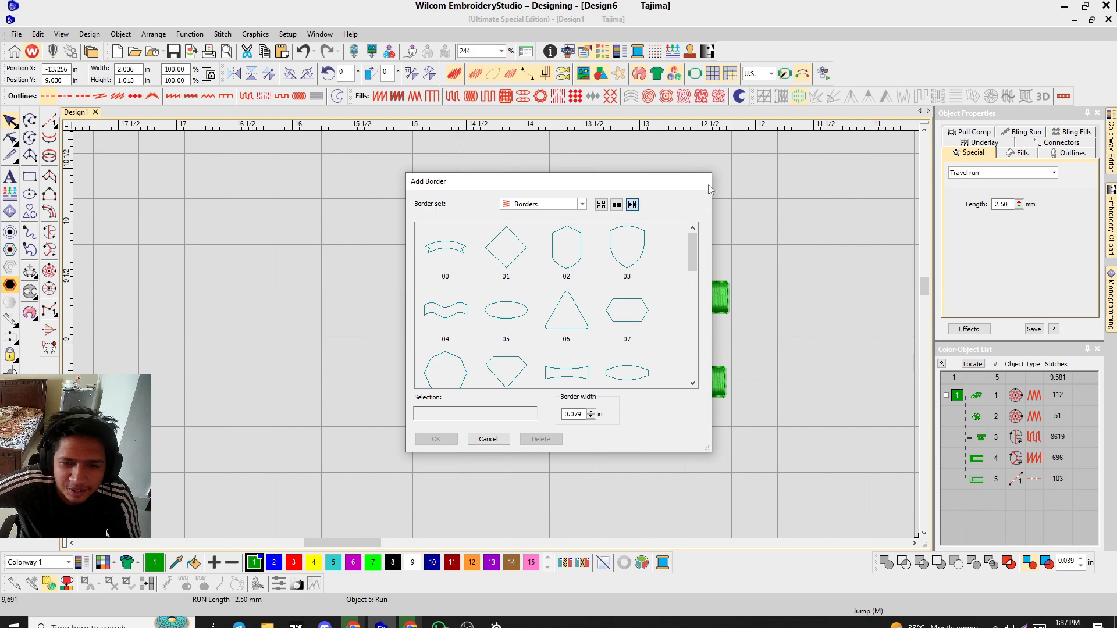
pyautogui.click(493, 439)
pyautogui.press('Escape')
pyautogui.scroll(3, 497, 334)
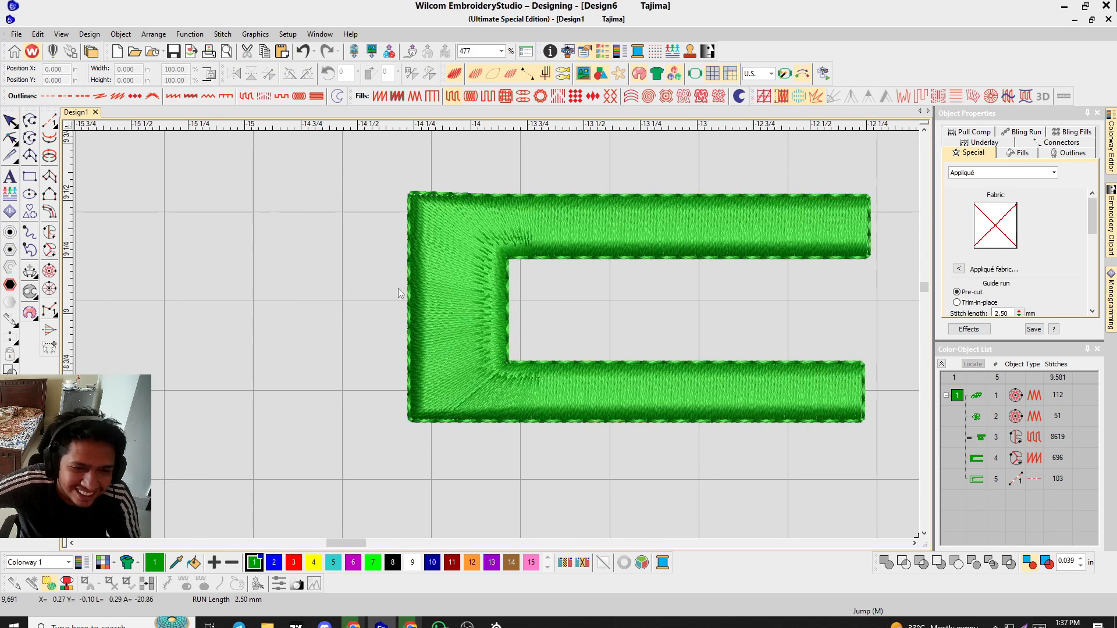
# Move the C fill object up and away from its offset run outline.
pyautogui.click(5, 117)
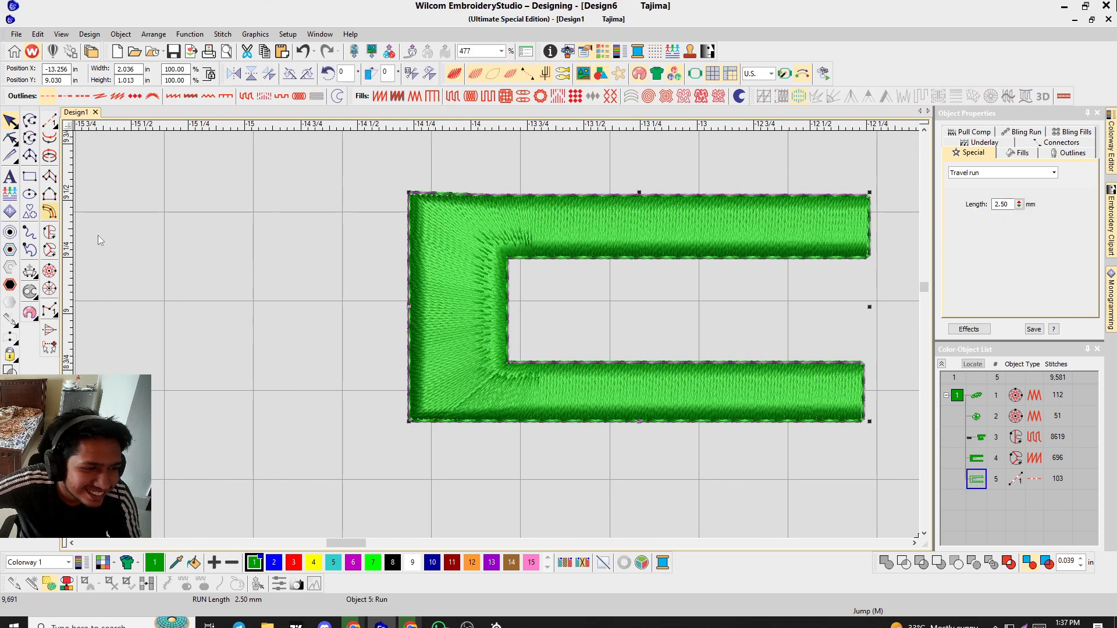
pyautogui.click(110, 263)
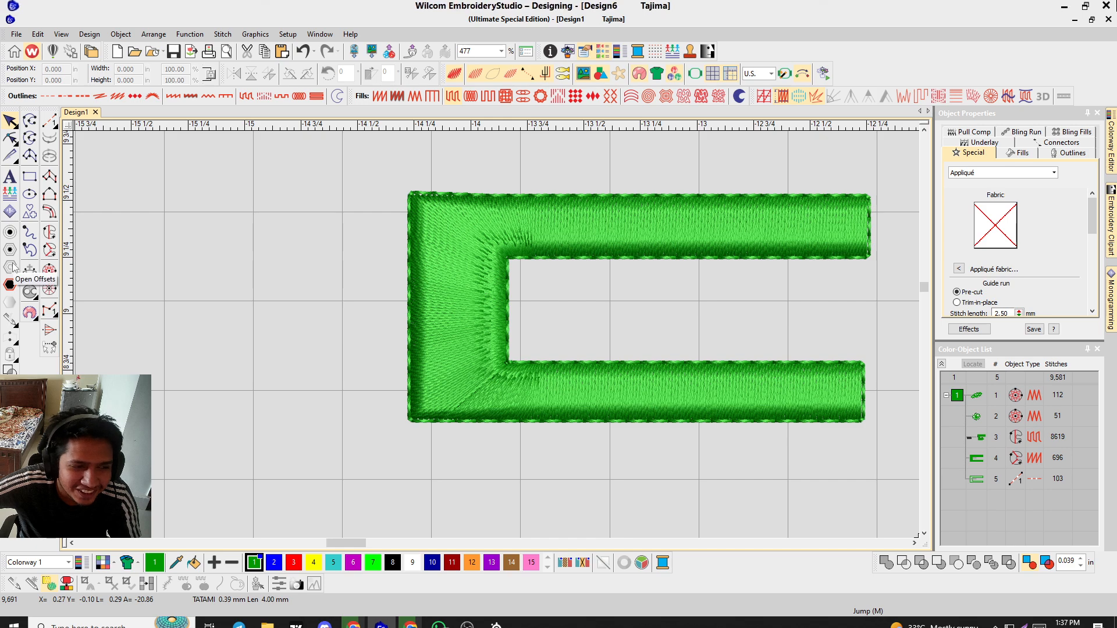
pyautogui.moveTo(462, 310); pyautogui.dragTo(598, 223)
pyautogui.scroll(-2, 277, 398)
pyautogui.scroll(1, 603, 216)
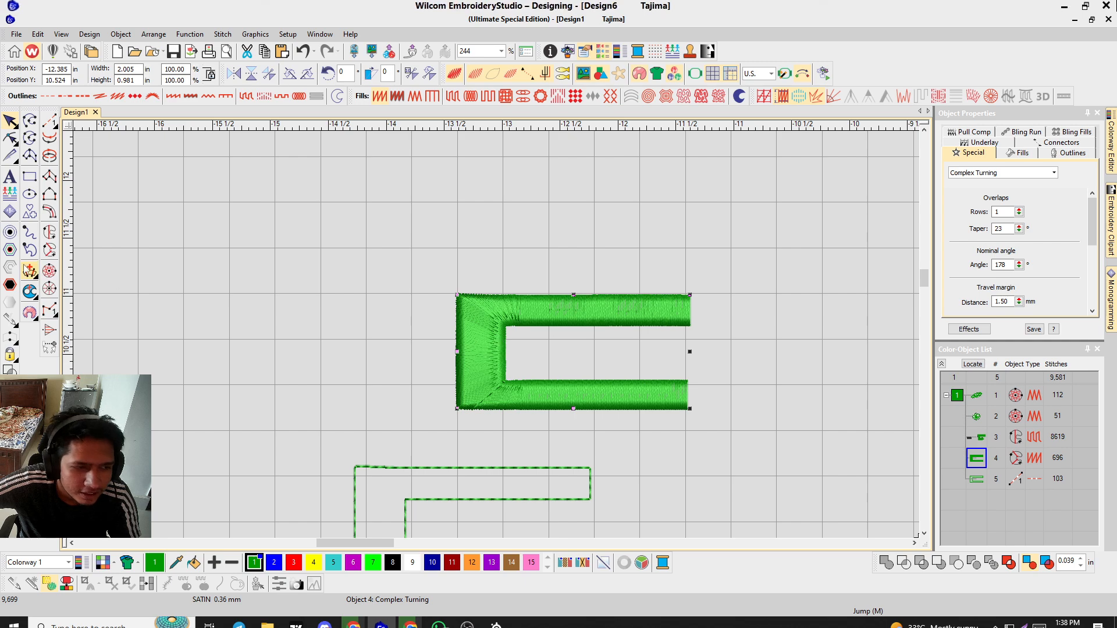
# Add the diamond border 01 around the selected C object with the default border width.
pyautogui.click(10, 284)
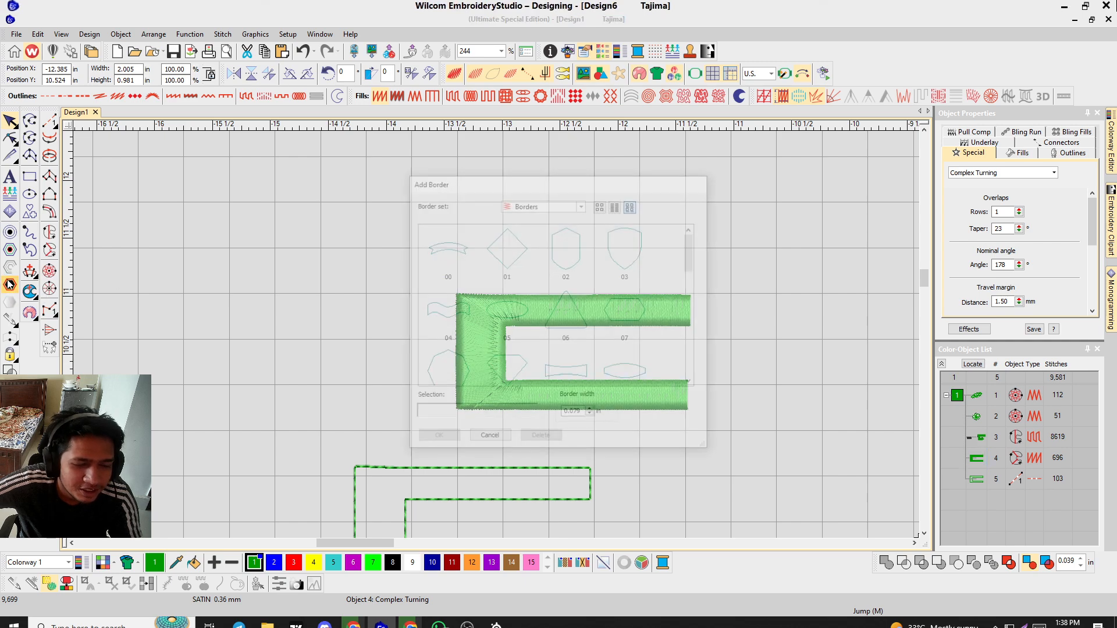
pyautogui.click(515, 247)
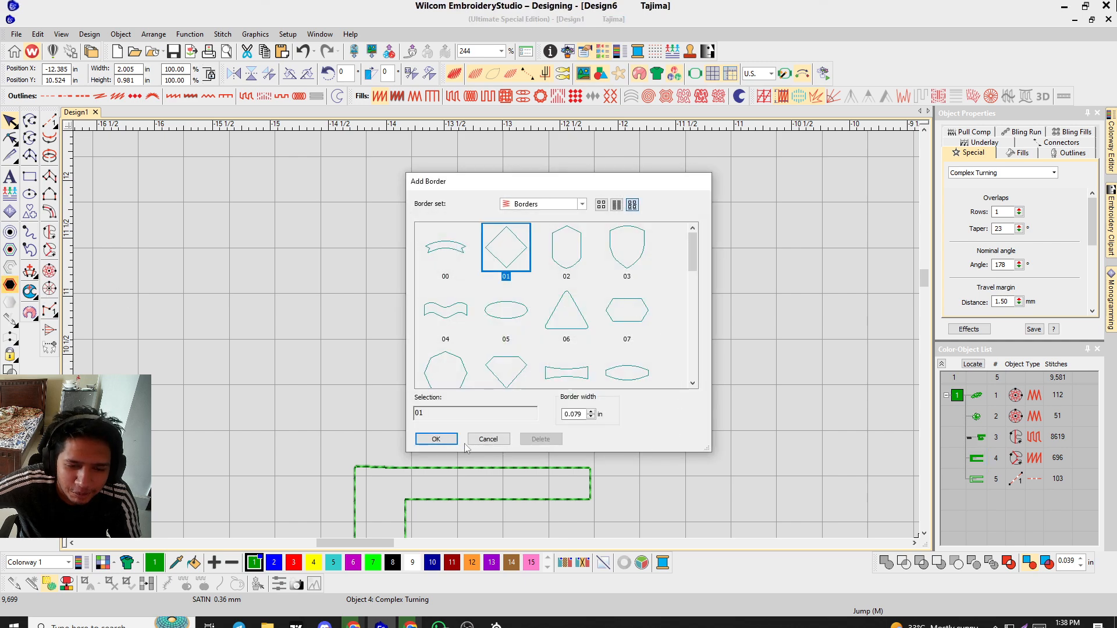
pyautogui.click(436, 439)
pyautogui.scroll(4, 497, 334)
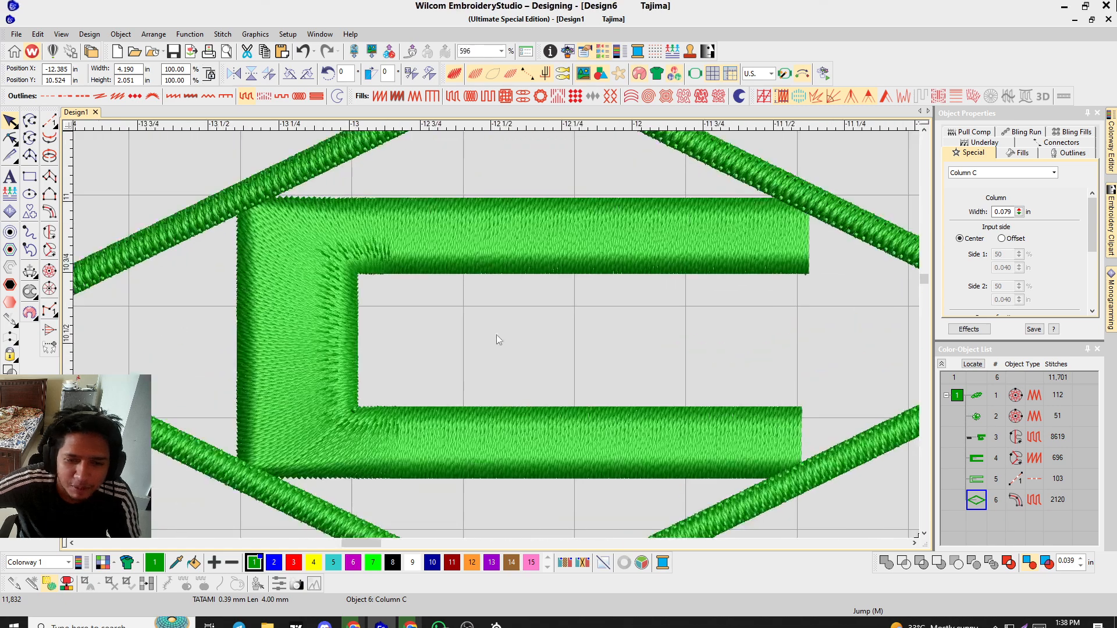
pyautogui.scroll(-5, 497, 334)
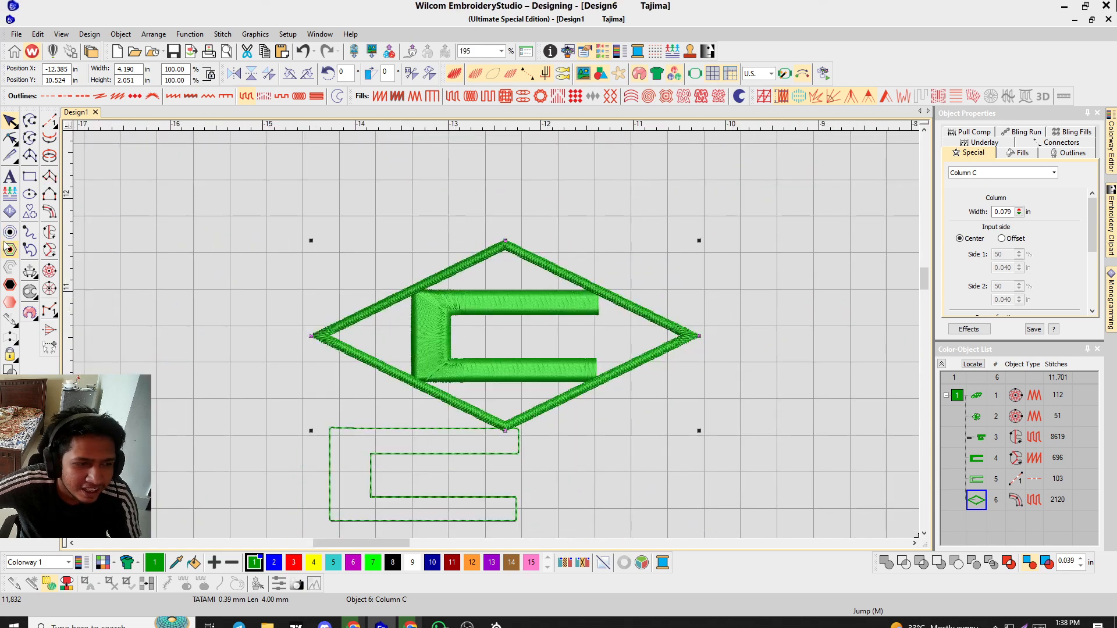
# Add the oval border 05 around the design with the default border width.
pyautogui.click(10, 284)
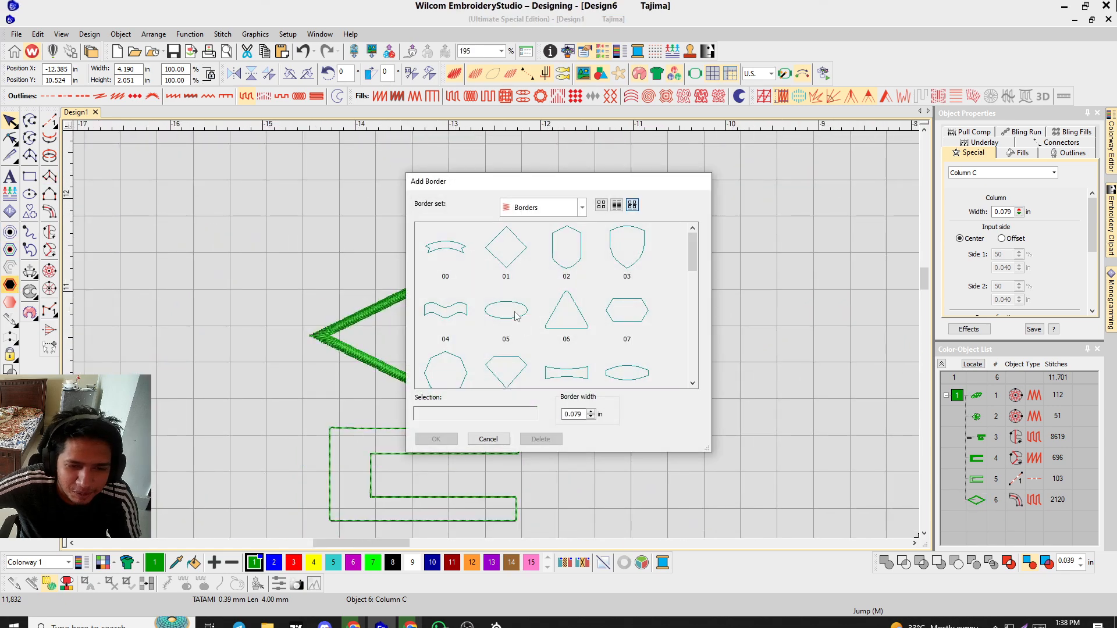
pyautogui.click(515, 316)
pyautogui.click(442, 439)
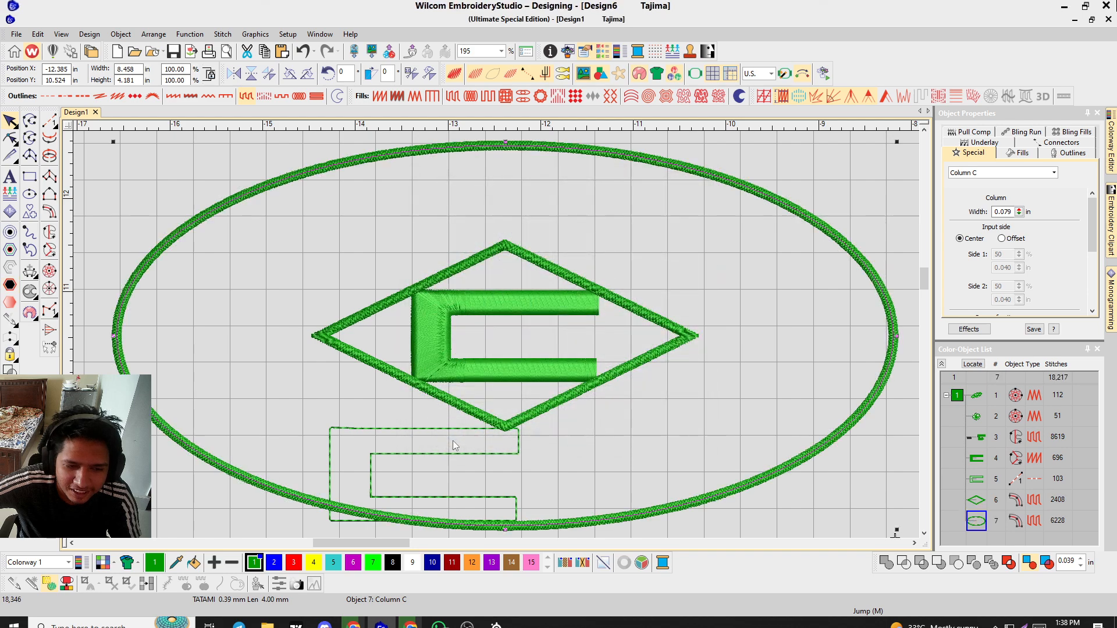
pyautogui.scroll(-4, 496, 320)
pyautogui.scroll(4, 508, 330)
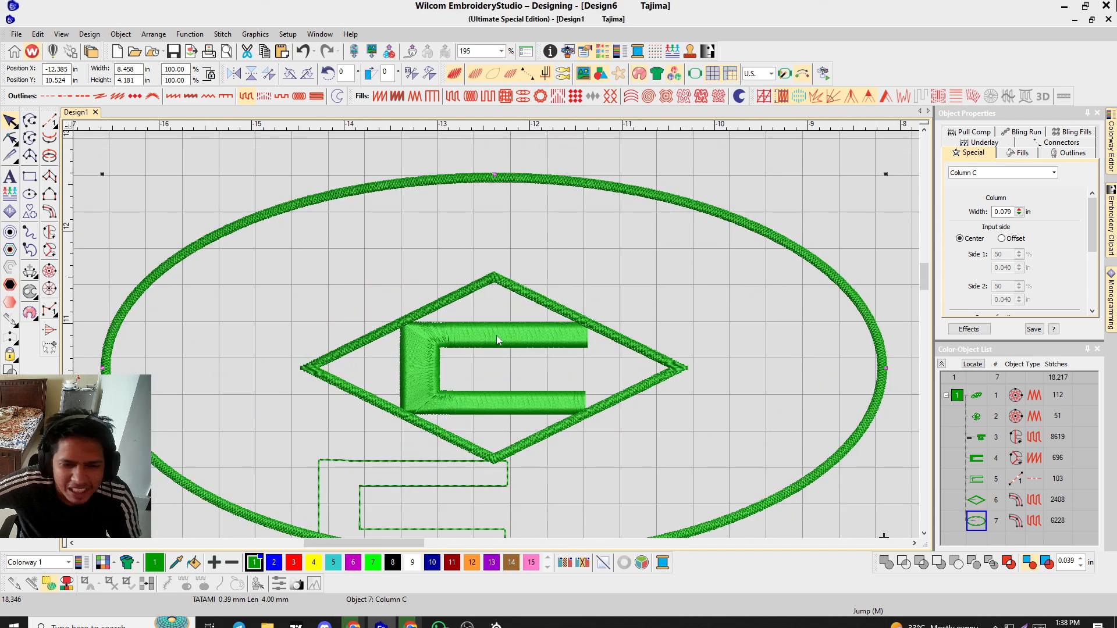
pyautogui.scroll(-4, 495, 335)
# Undo the last three changes, removing the added borders and the offset outline.
pyautogui.hotkey('ctrl', 'z')
pyautogui.hotkey('ctrl', 'z')
pyautogui.hotkey('ctrl', 'z')
pyautogui.hotkey('ctrl', 'z')
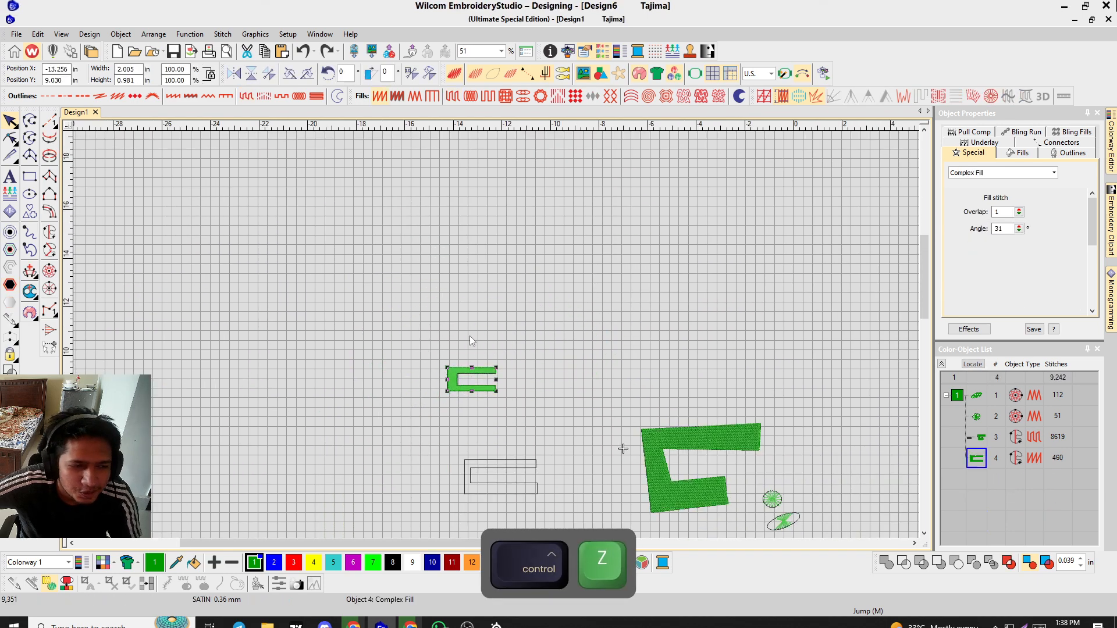
pyautogui.scroll(3, 506, 337)
pyautogui.scroll(-3, 500, 335)
pyautogui.scroll(3, 498, 337)
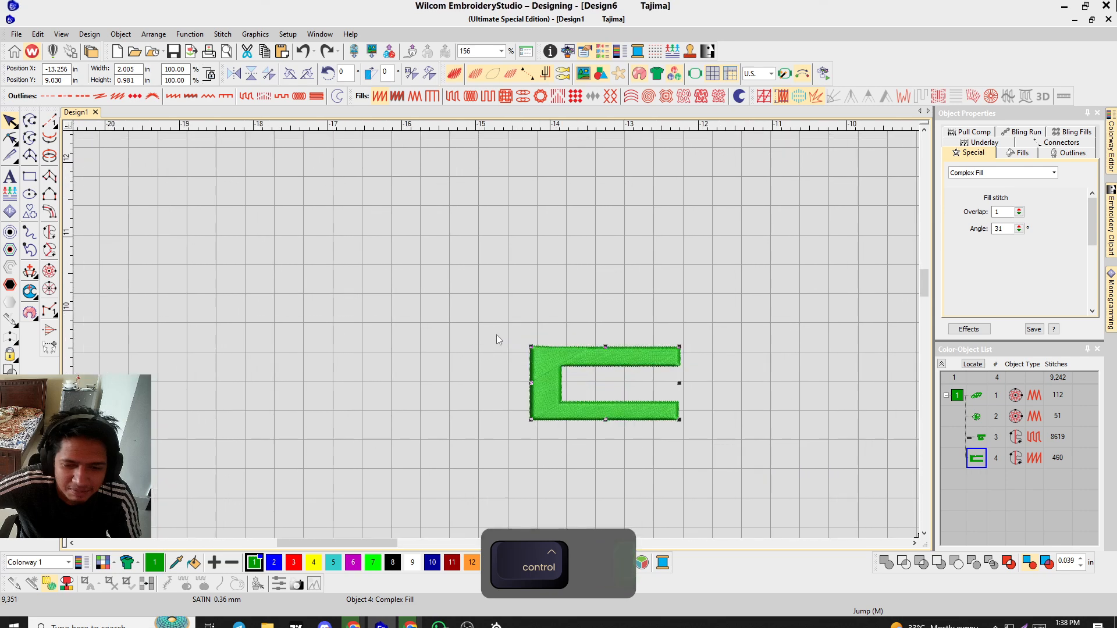
# Add the shield border 03 around the C fill object with the default border width.
pyautogui.click(10, 285)
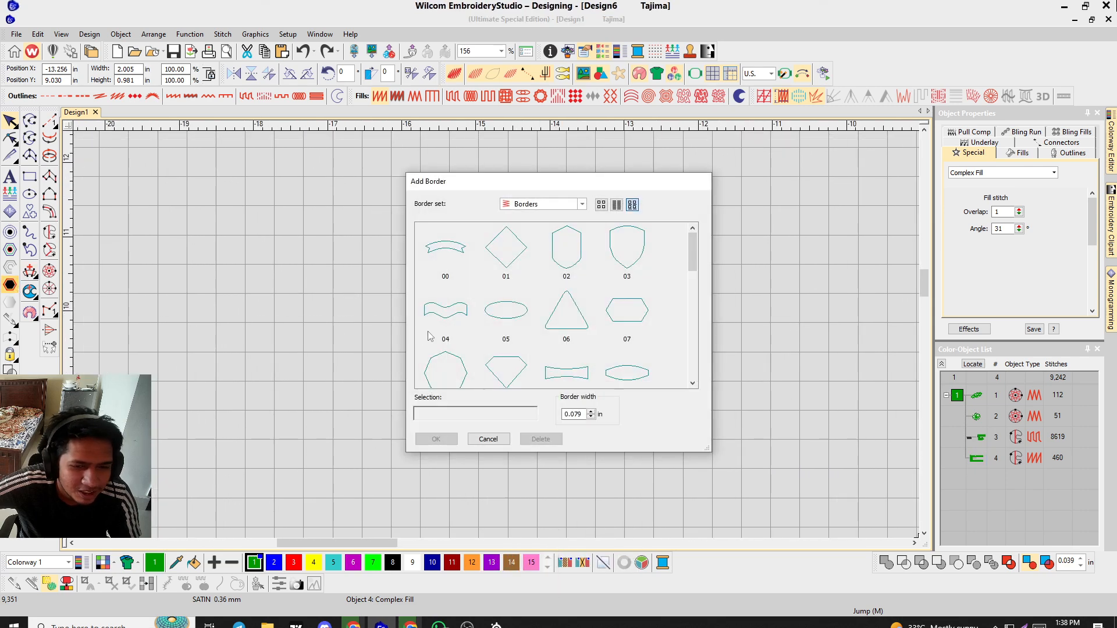
pyautogui.click(602, 270)
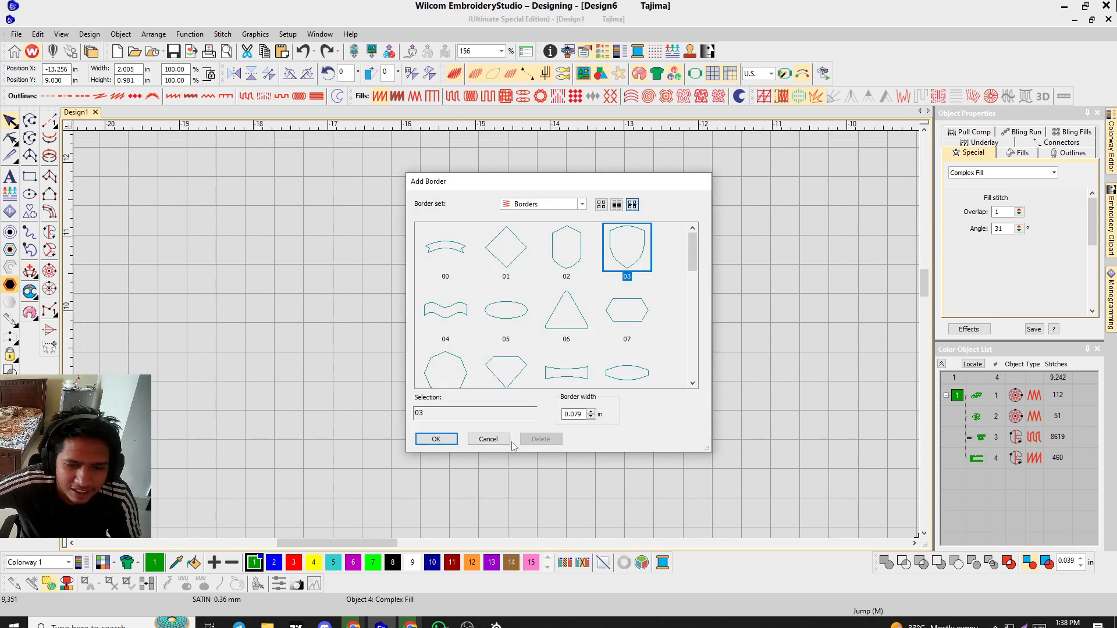
pyautogui.click(436, 439)
pyautogui.scroll(2, 496, 334)
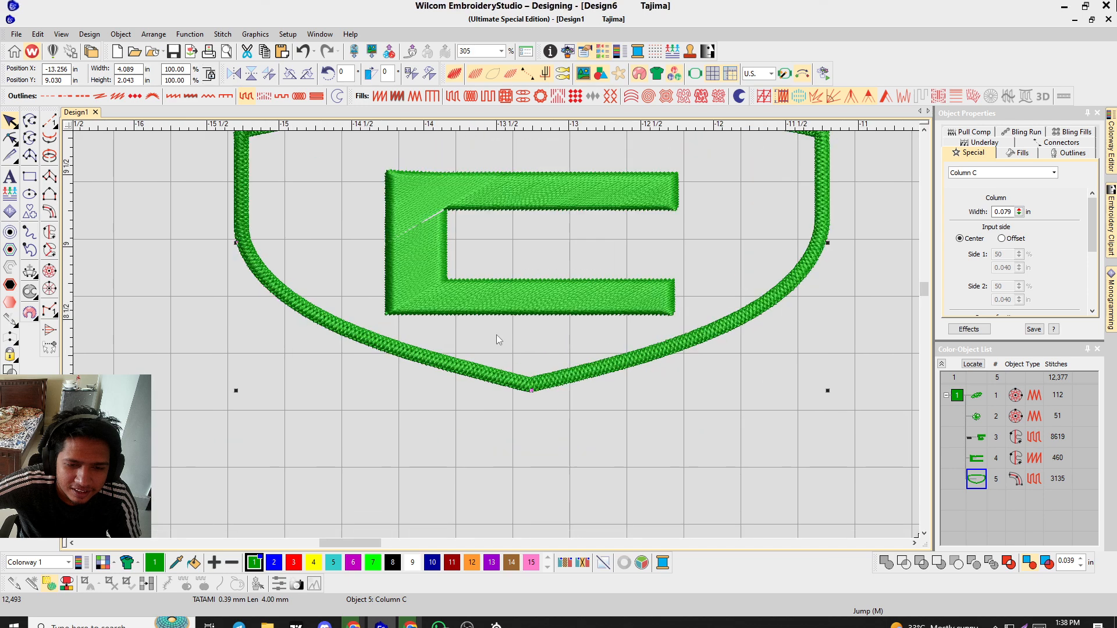
pyautogui.scroll(-3, 497, 334)
# Undo the last three changes, including the shield border, and deselect all objects.
pyautogui.hotkey('ctrl', 'z')
pyautogui.hotkey('ctrl', 'z')
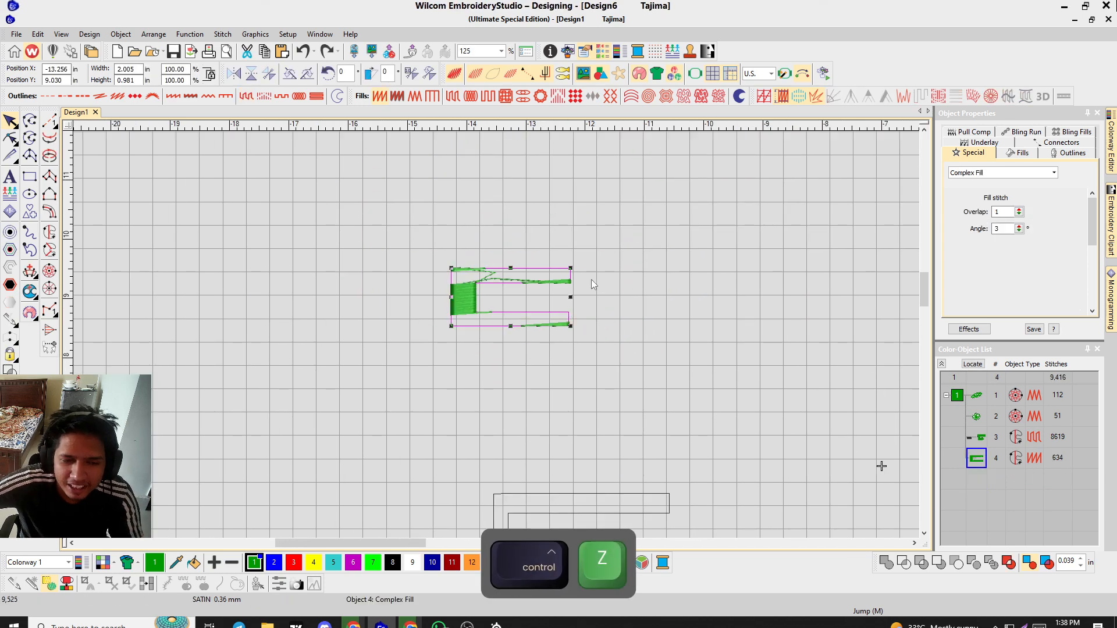
pyautogui.hotkey('ctrl', 'z')
pyautogui.scroll(-2, 580, 333)
pyautogui.scroll(-2, 497, 336)
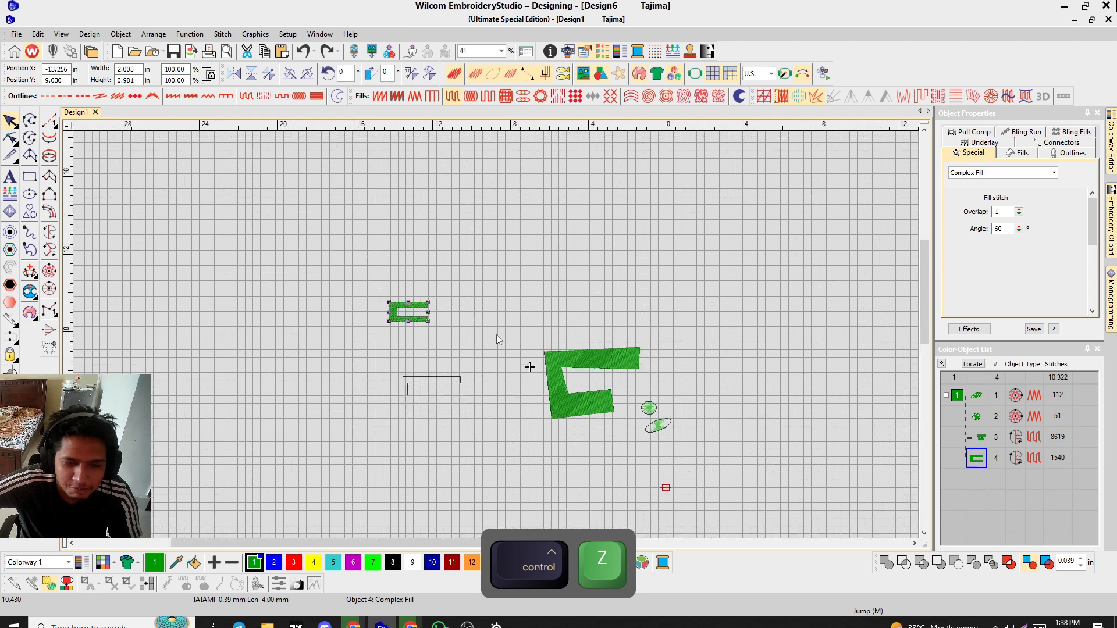
pyautogui.click(211, 296)
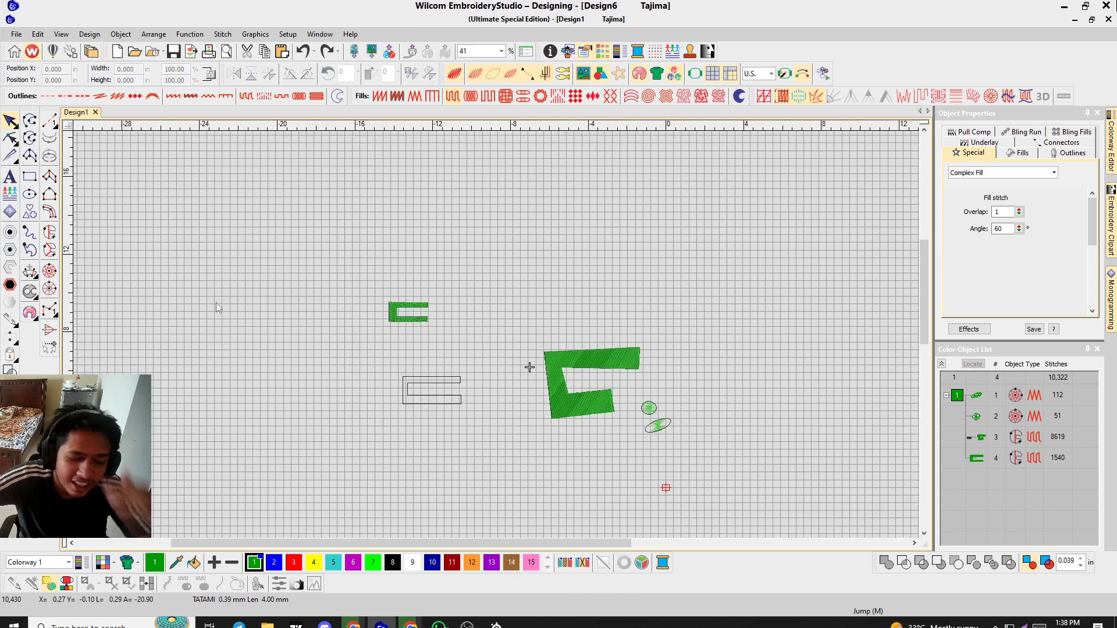